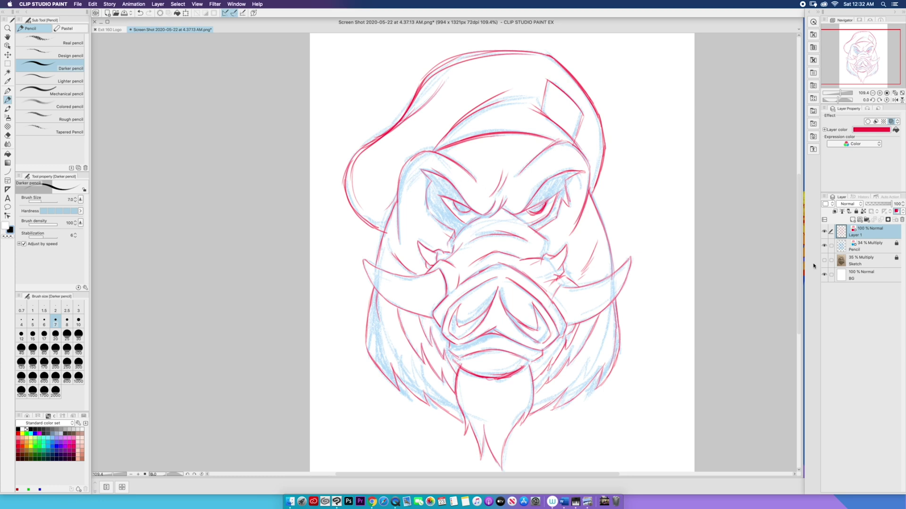
- Unlock the Pencil layer and merge Layer 1 with the red line work down into it
click(897, 246)
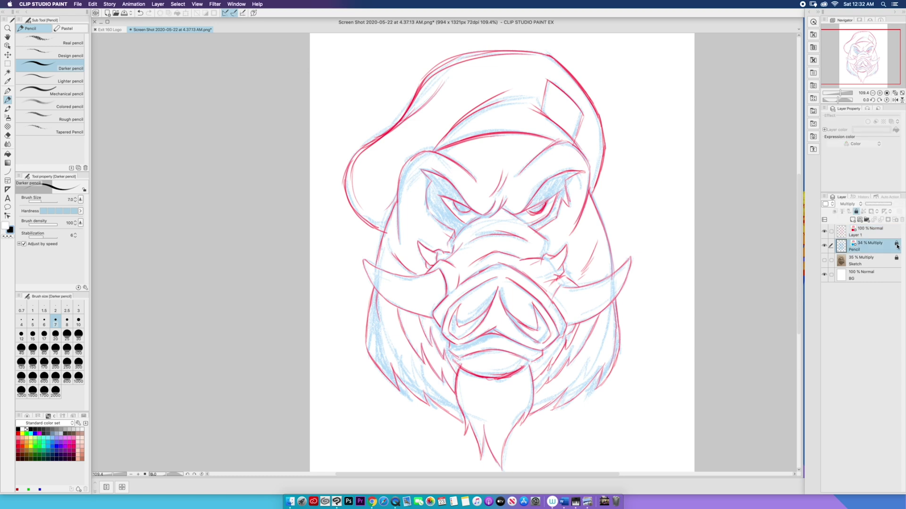
click(856, 212)
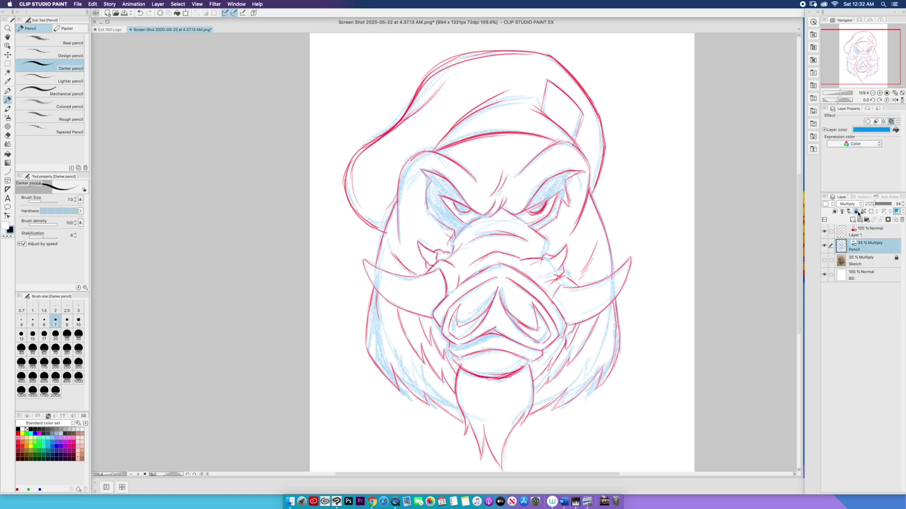
click(883, 237)
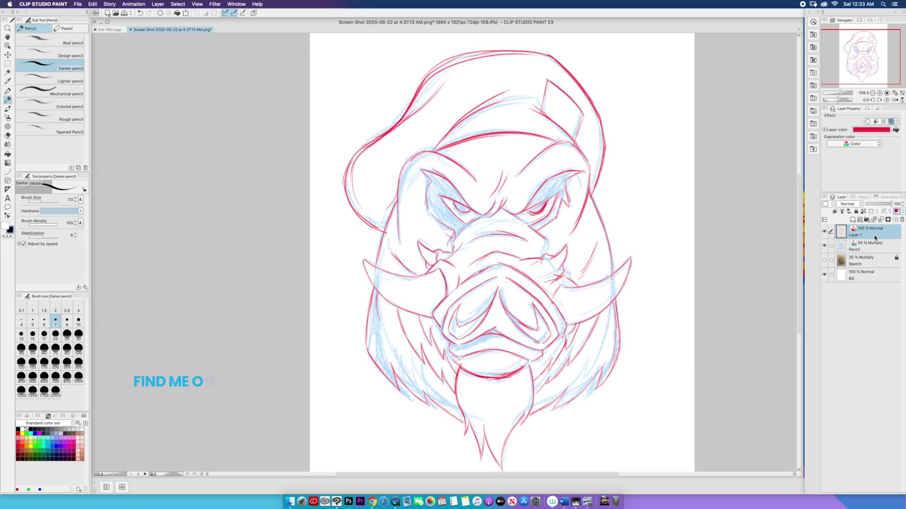
key(super+e)
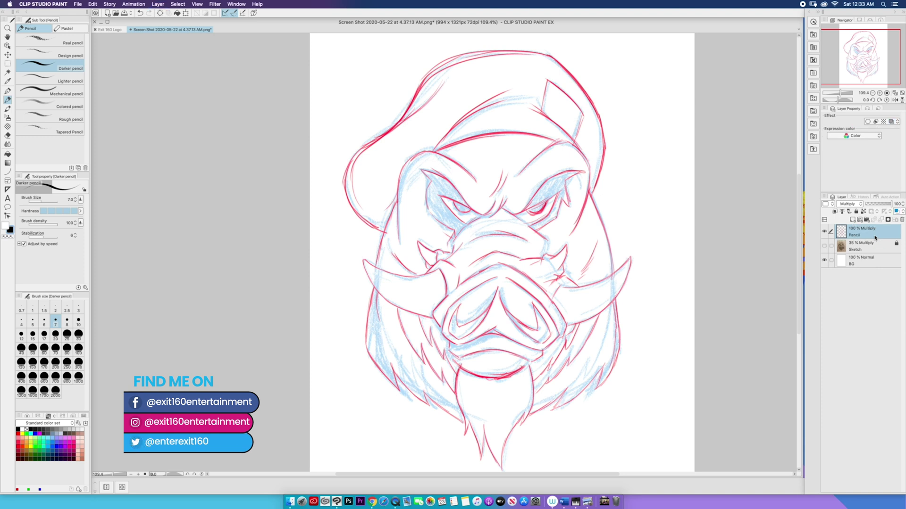
- Check which line work the merged Pencil layer holds, and lower its opacity to 30%
click(825, 233)
click(825, 232)
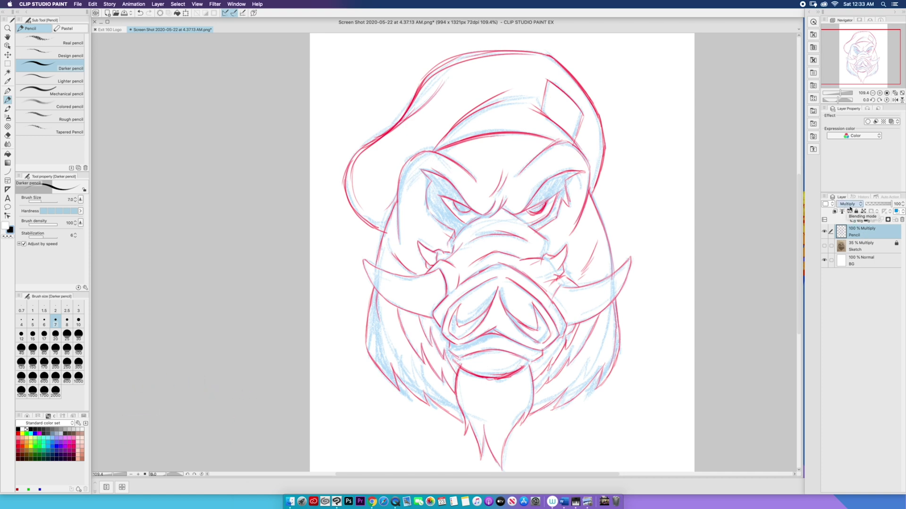
drag(892, 206, 873, 206)
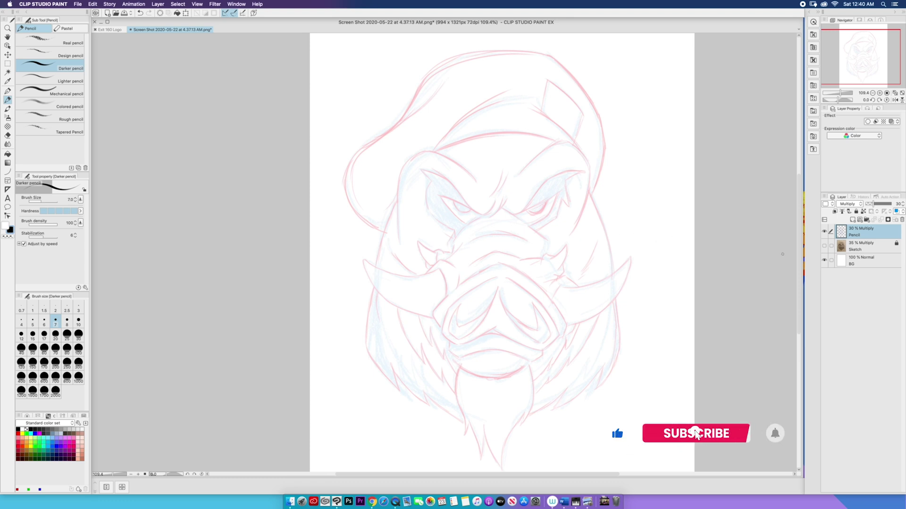
- Add a new vector layer above the Pencil layer and name it Ink
click(859, 220)
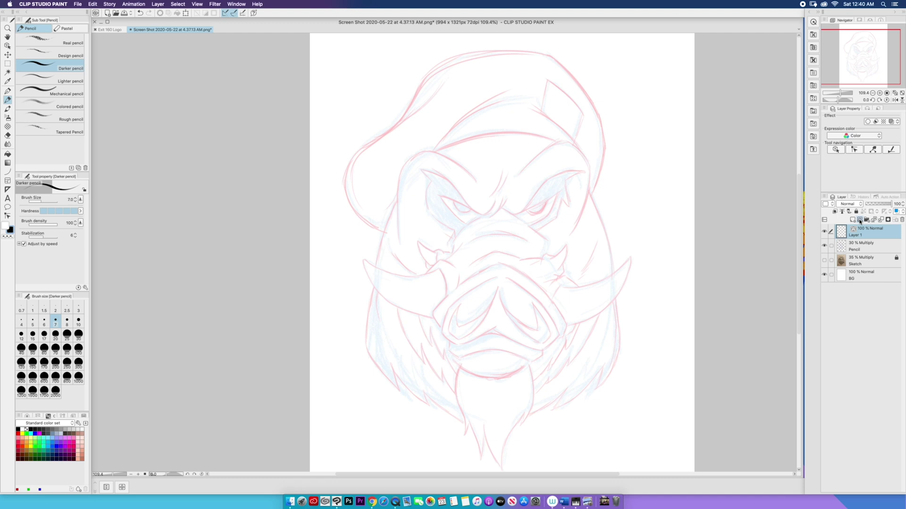
double_click(857, 235)
text(Ink)
key(Return)
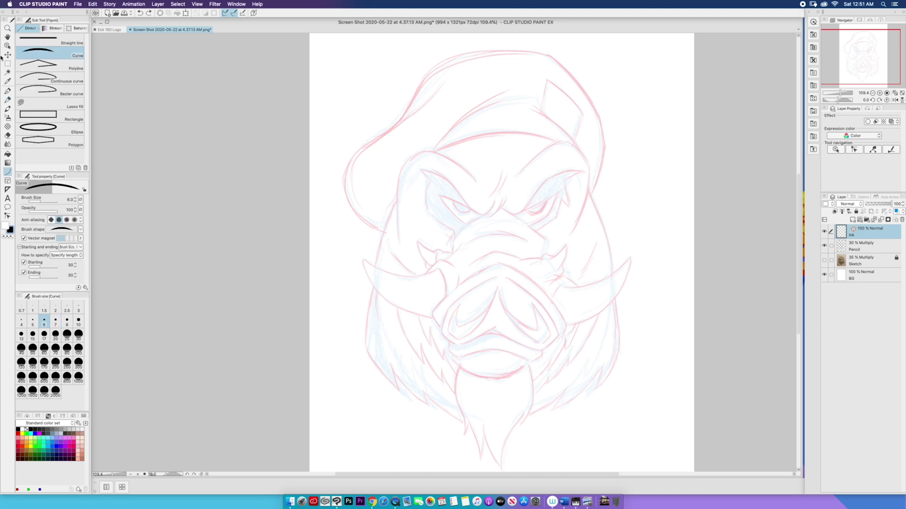
- Choose the Curve figure tool for inking and set its brush size to 5
click(7, 91)
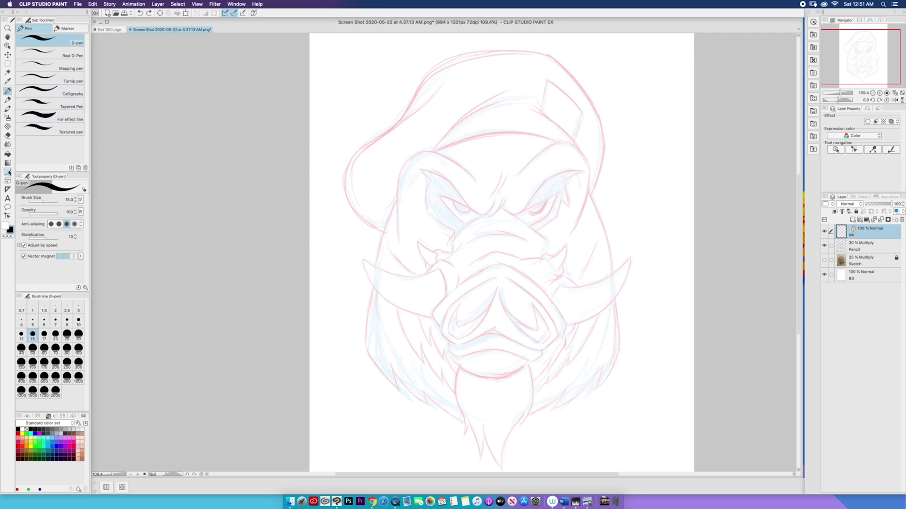
click(7, 172)
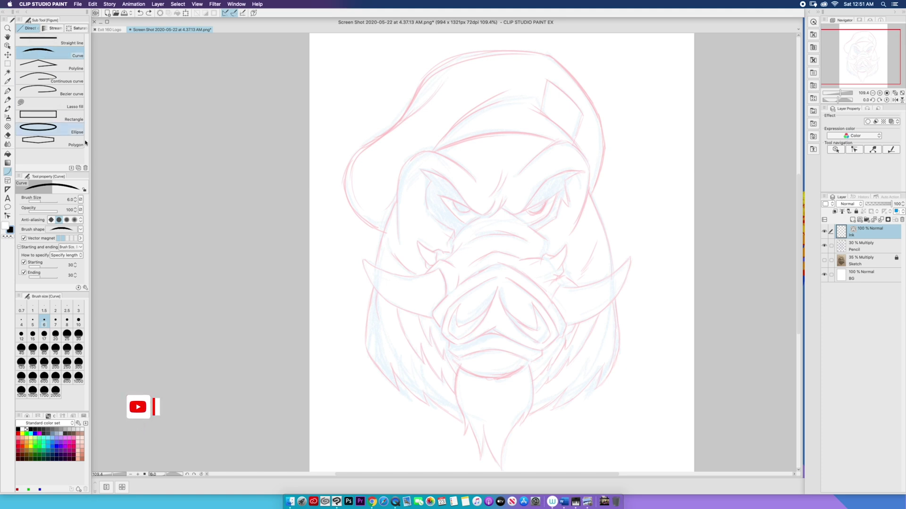
click(75, 203)
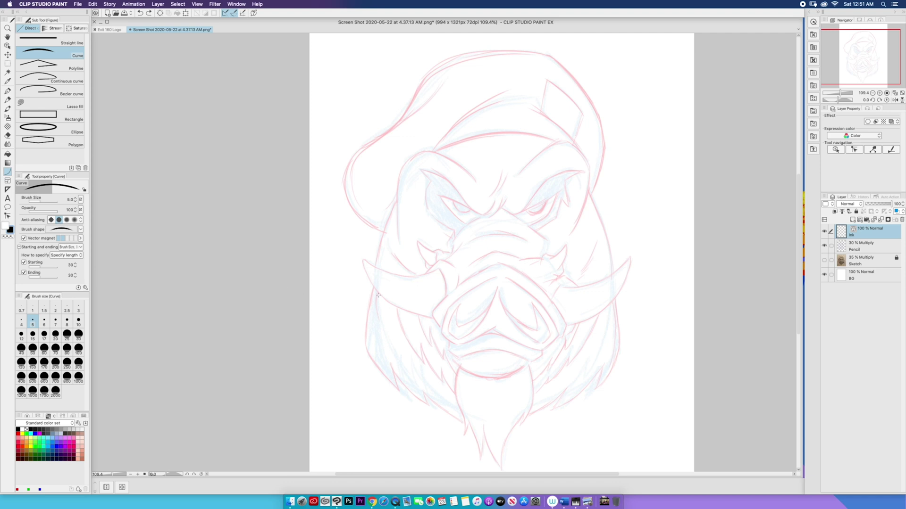
drag(395, 207, 388, 234)
click(389, 234)
key(super+z)
drag(397, 200, 376, 271)
click(378, 241)
key(super+z)
- Ink the left side of the boar's face and the lower-left jaw line with two long overlapping curves
drag(397, 200, 367, 376)
click(359, 311)
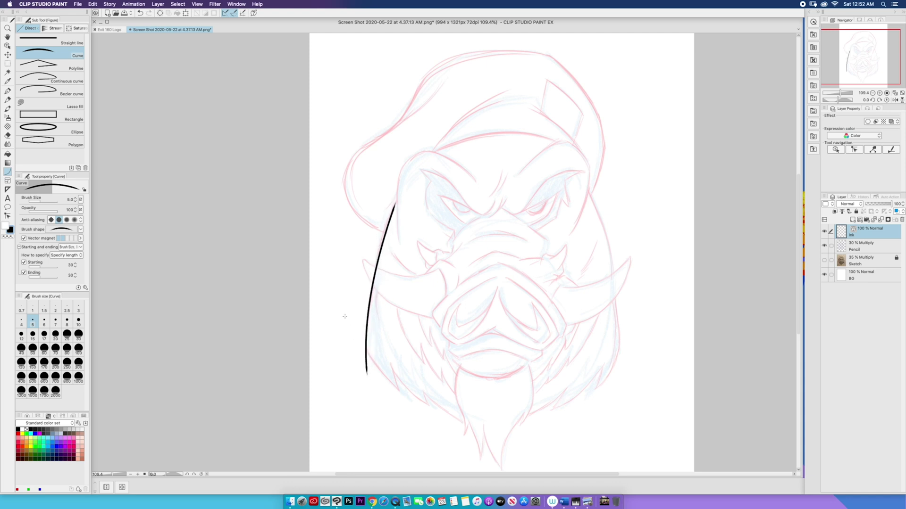
drag(344, 317, 439, 428)
click(379, 414)
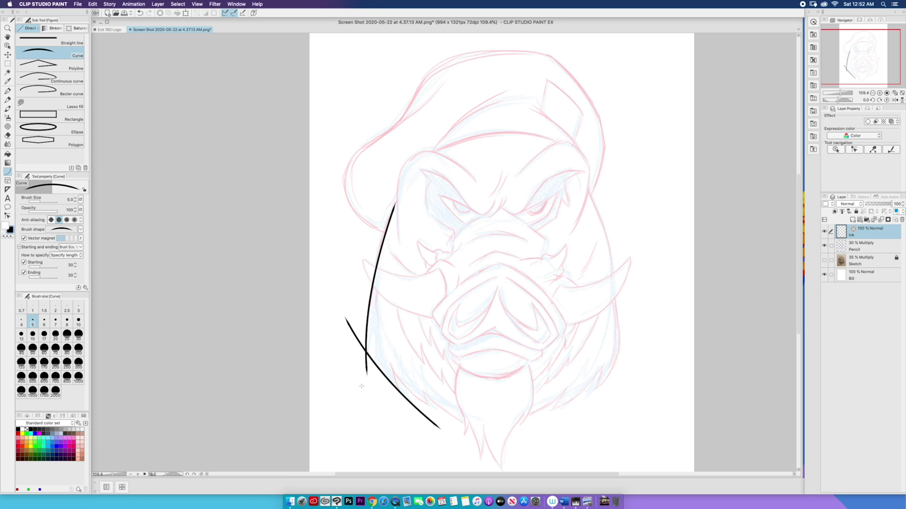
- Ink the pointed fur tufts along the lower-left jaw with overlapping curves that run down to the beard
drag(385, 335, 427, 432)
click(390, 394)
drag(380, 343, 436, 412)
click(396, 389)
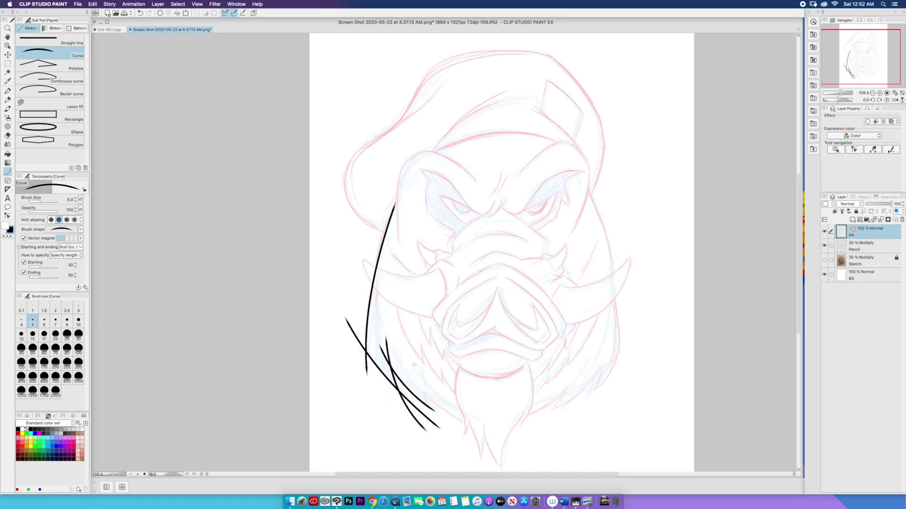
mouse_move(414, 365)
mouse_down()
mouse_move(439, 418)
mouse_move(464, 424)
mouse_up()
click(417, 397)
click(420, 406)
- Ink the upper and lower edges of the left tusk with curves that cross at its tip
drag(439, 278, 360, 258)
click(401, 285)
key(minus)
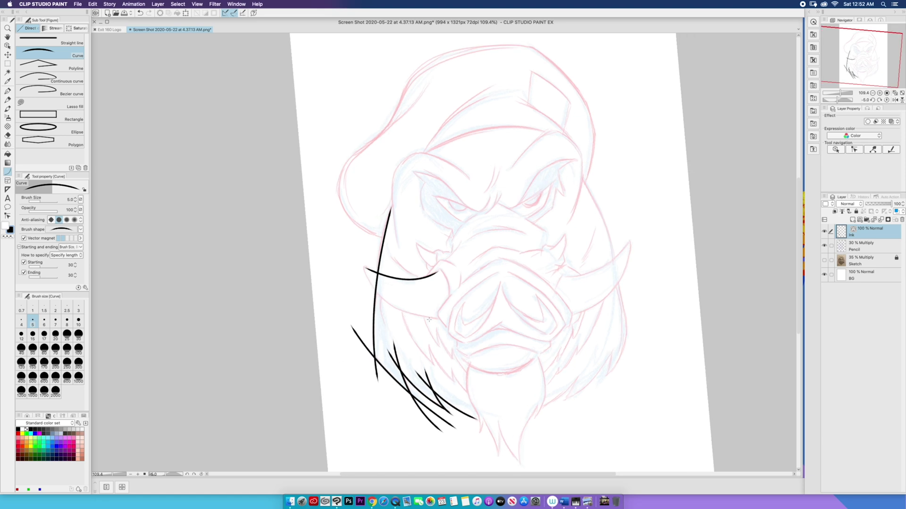
drag(428, 320, 369, 286)
click(382, 311)
click(201, 475)
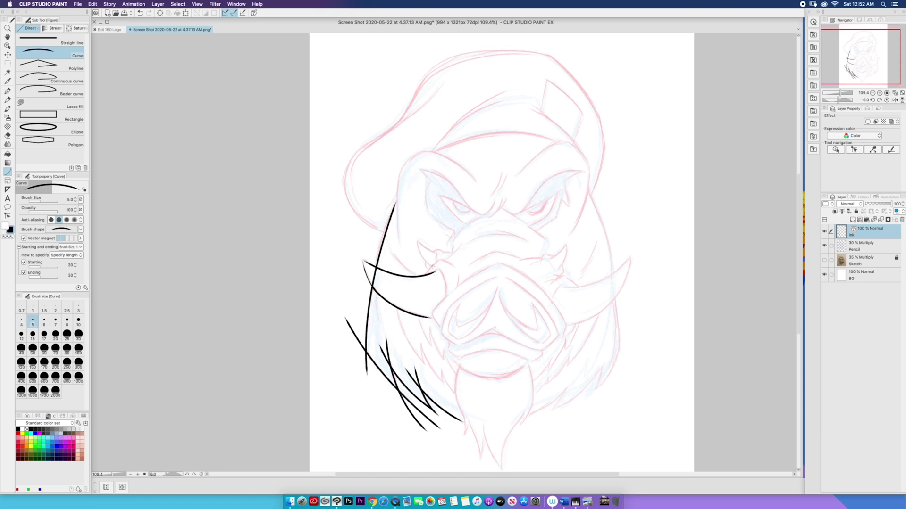
- Ink the short curves at the base of the left tusk, where it meets the snout
mouse_move(438, 271)
mouse_down()
mouse_move(445, 295)
mouse_move(432, 316)
mouse_move(442, 330)
mouse_up()
click(446, 280)
click(434, 304)
click(430, 322)
- Ink the curve under the lower lip and the left edge of the beard
drag(458, 367, 525, 366)
click(491, 393)
drag(459, 369, 464, 440)
click(448, 394)
click(469, 416)
- Ink the pointed strands at the bottom of the beard with overlapping curves
drag(475, 404, 450, 449)
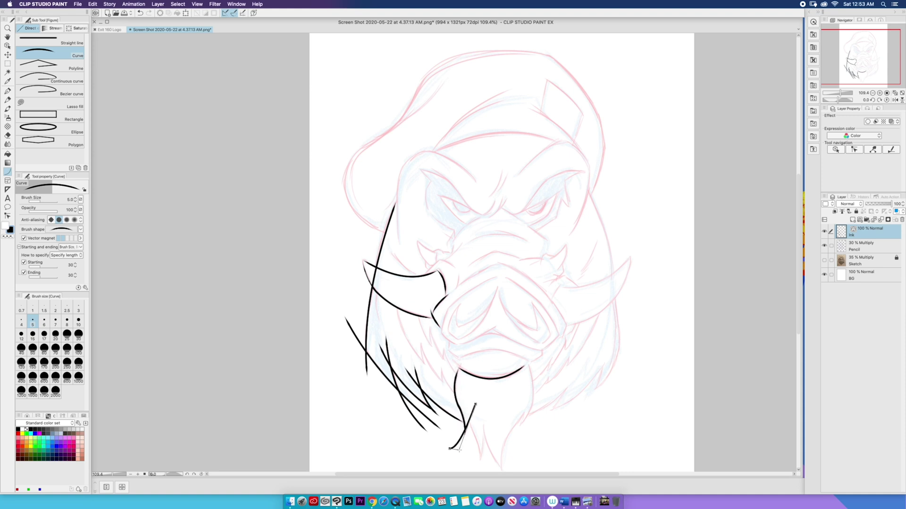
click(460, 450)
click(477, 434)
mouse_move(462, 406)
mouse_down()
mouse_move(480, 467)
mouse_move(502, 469)
mouse_up()
click(485, 443)
click(485, 447)
scroll(503, 425, down, 1)
drag(522, 405, 496, 469)
click(501, 431)
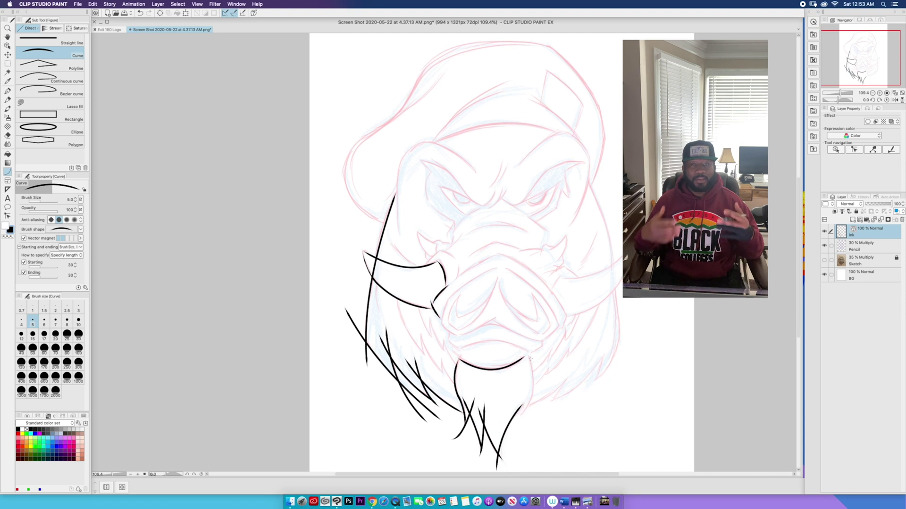
- Ink the lip and mouth lines beneath the snout with curves at brush size 3
click(78, 308)
drag(526, 352, 457, 351)
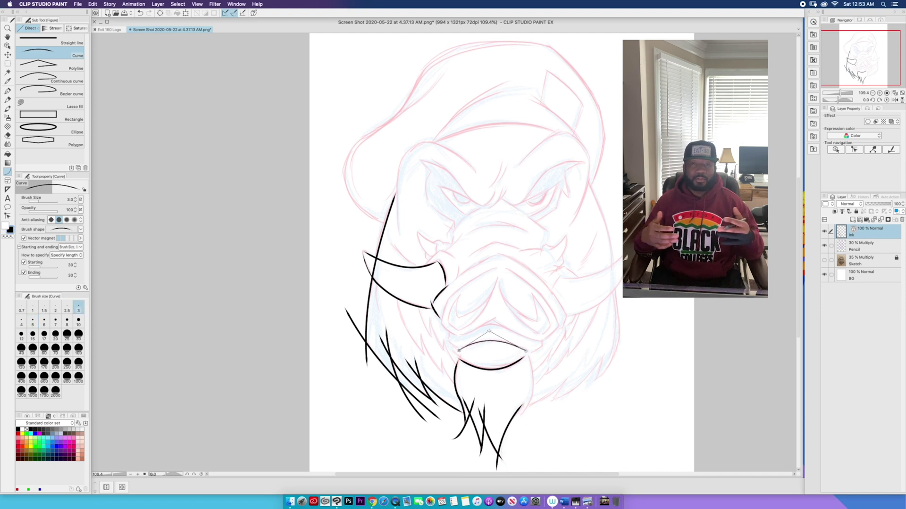
click(489, 331)
mouse_move(513, 333)
mouse_down()
mouse_move(457, 337)
mouse_move(537, 341)
mouse_up()
click(492, 316)
click(482, 328)
click(516, 331)
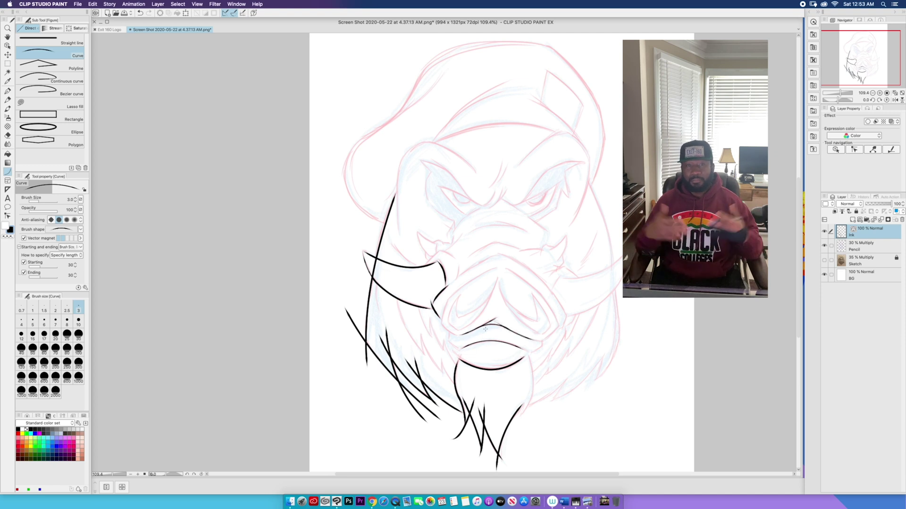
click(480, 332)
- Ink the snout's left outline at brush size 3 and the left nostril's curves at brush size 5
mouse_move(497, 267)
mouse_down()
mouse_move(444, 307)
mouse_move(457, 335)
mouse_up()
click(447, 331)
click(33, 322)
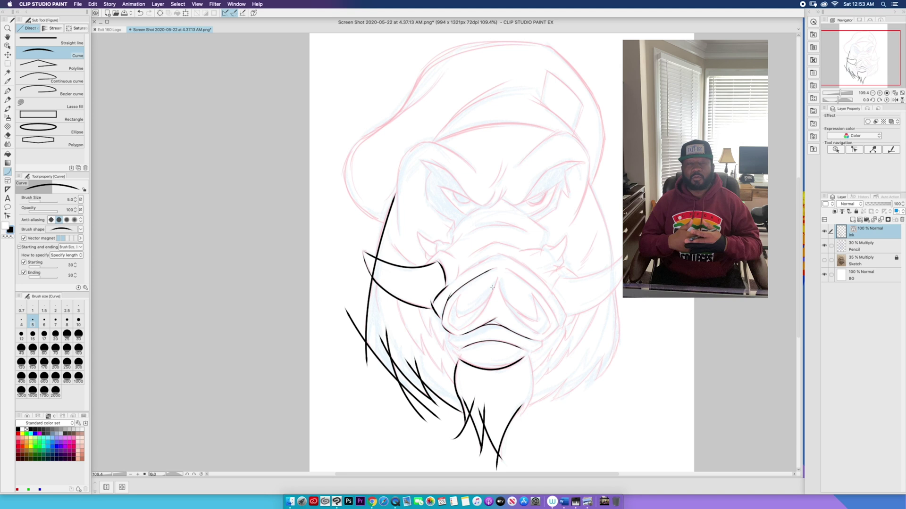
drag(499, 278, 455, 331)
click(489, 315)
drag(494, 291, 449, 323)
click(476, 323)
click(454, 309)
click(450, 305)
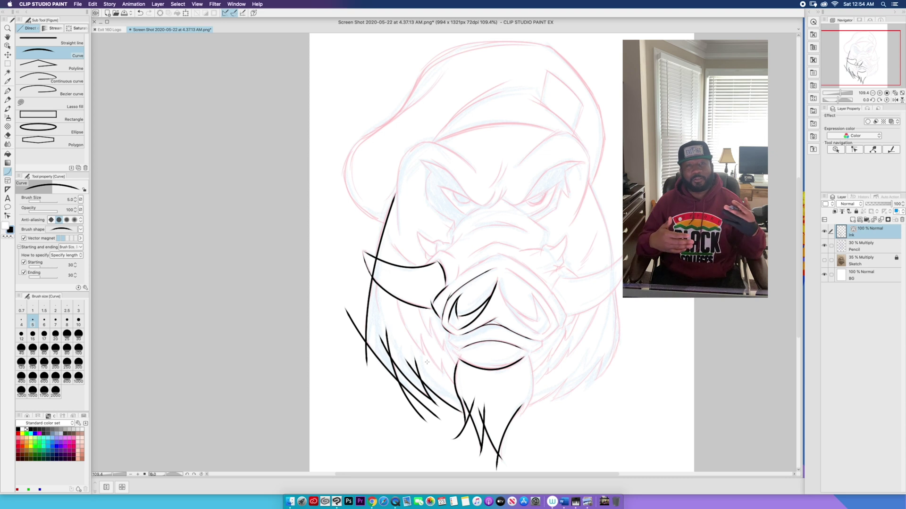
- Ink the outline of the left brow ridge down to the face line with curves at brush size 3
click(78, 307)
drag(419, 143, 394, 221)
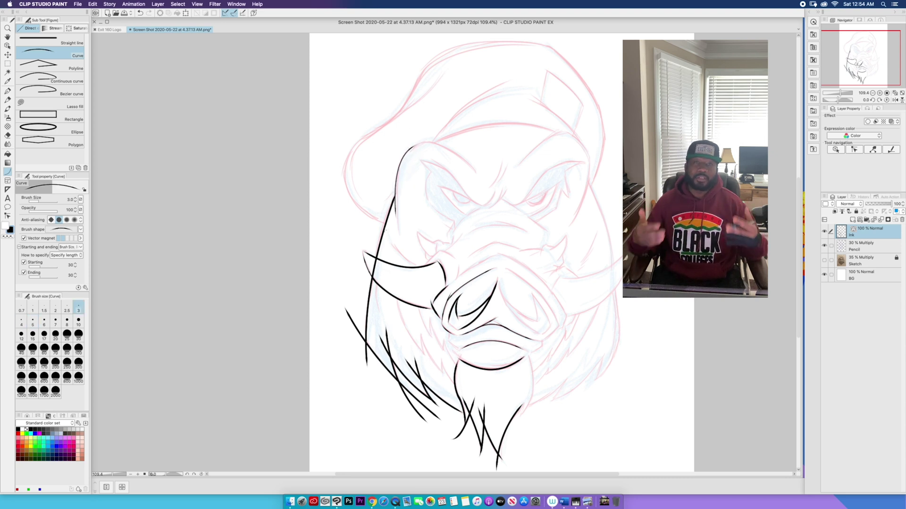
drag(471, 171, 416, 144)
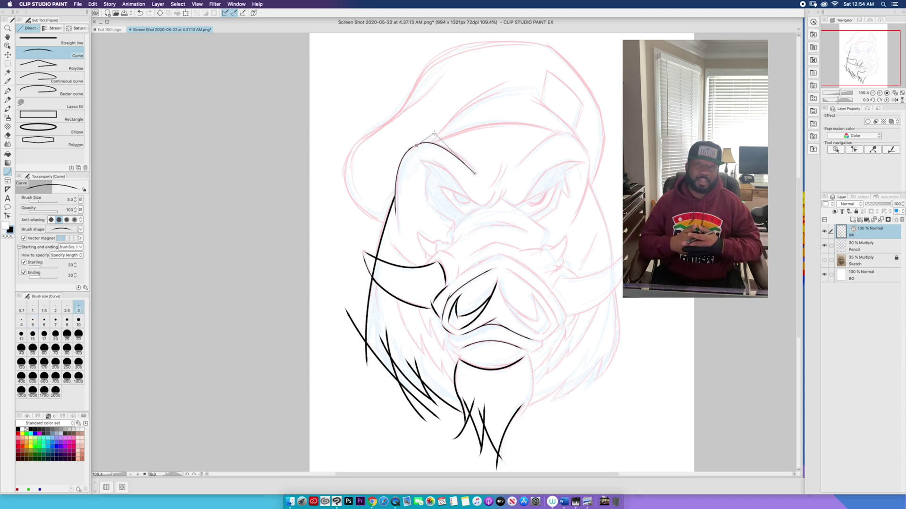
click(436, 134)
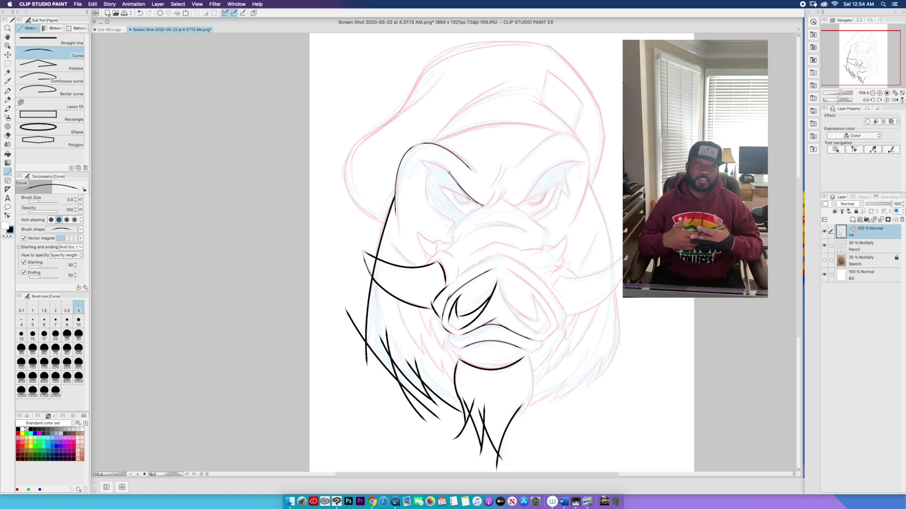
- Ink the left eye's heavy brow line, upper lid and lower edge with curves at brush size 5
click(33, 322)
mouse_move(420, 162)
mouse_down()
mouse_move(460, 188)
mouse_move(425, 161)
mouse_up()
click(445, 161)
click(78, 307)
click(443, 158)
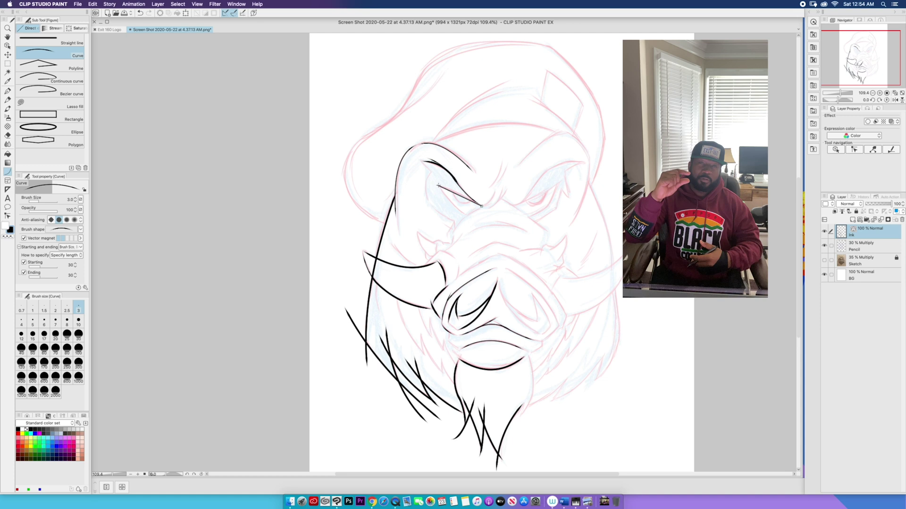
click(32, 322)
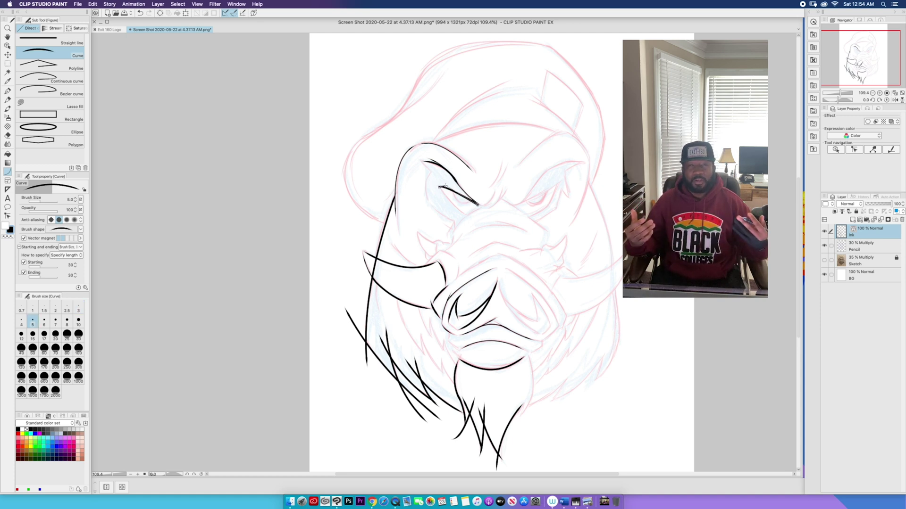
mouse_move(437, 179)
mouse_down()
mouse_move(470, 212)
mouse_move(457, 222)
mouse_up()
click(453, 219)
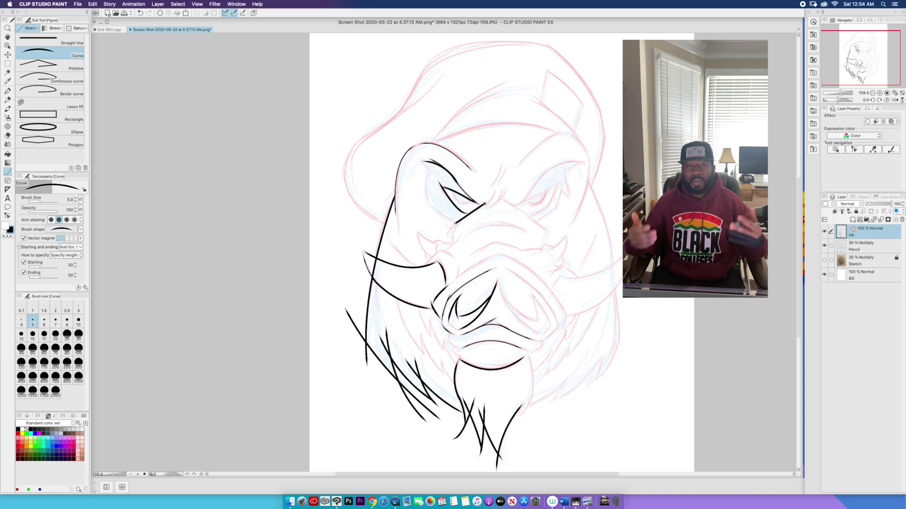
click(459, 215)
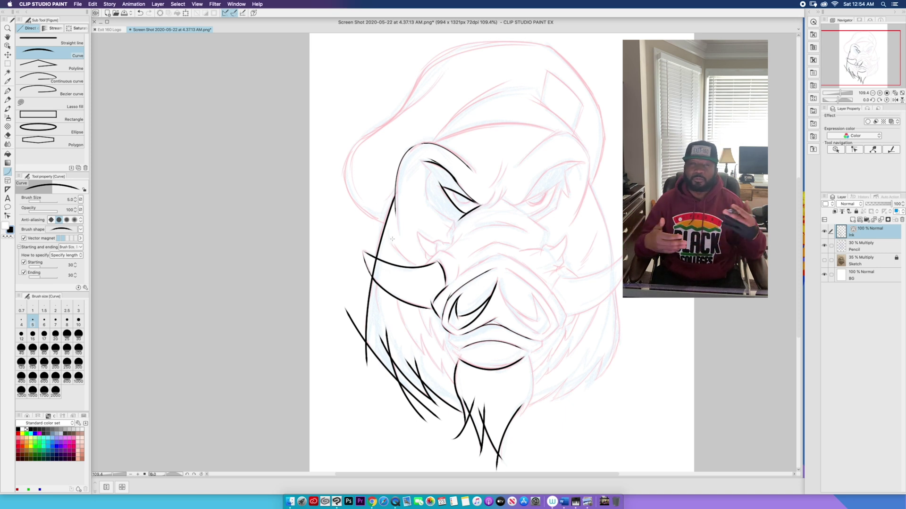
- Ink the short cheek crease above the left tusk, undoing and redrawing it until its curve fits the sketch
key(super+z)
mouse_move(392, 239)
mouse_down()
mouse_move(416, 264)
mouse_move(425, 355)
mouse_up()
click(79, 308)
click(399, 255)
key(super+z)
click(399, 257)
key(super+z)
click(400, 256)
click(400, 329)
drag(416, 321, 431, 372)
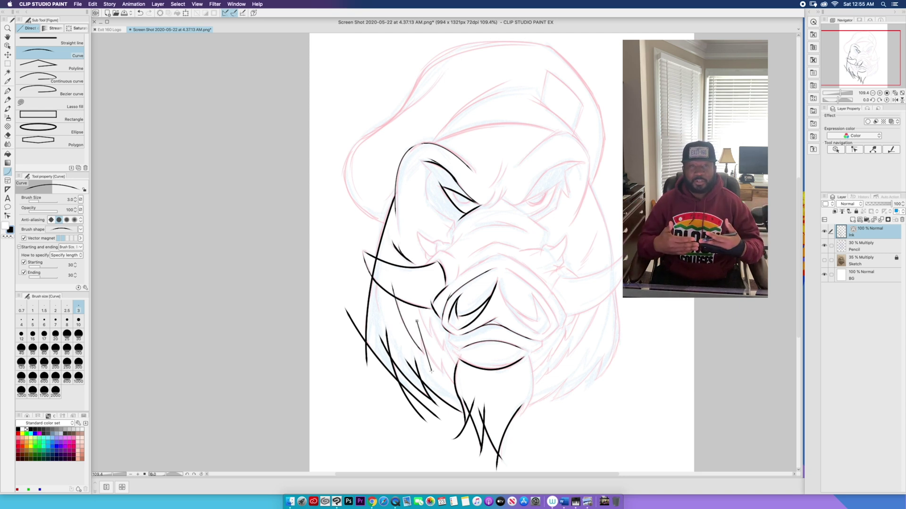
click(416, 349)
key(super+z)
key(super+z)
- Ink the inner cheek fur strands below the left tusk with curves at brush size 5
key(])
key(])
key(])
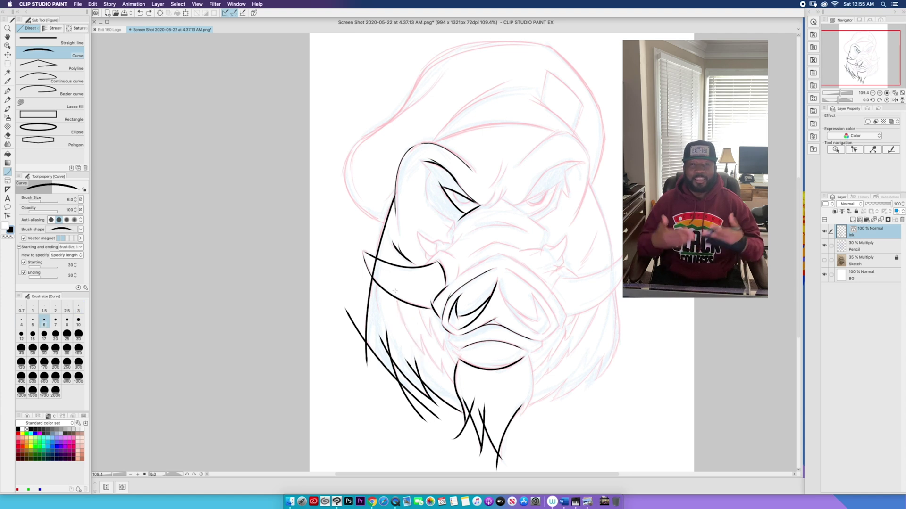
key([)
drag(394, 284, 428, 363)
click(397, 330)
mouse_move(418, 321)
mouse_down()
mouse_move(429, 365)
mouse_move(441, 374)
mouse_up()
click(421, 347)
click(421, 351)
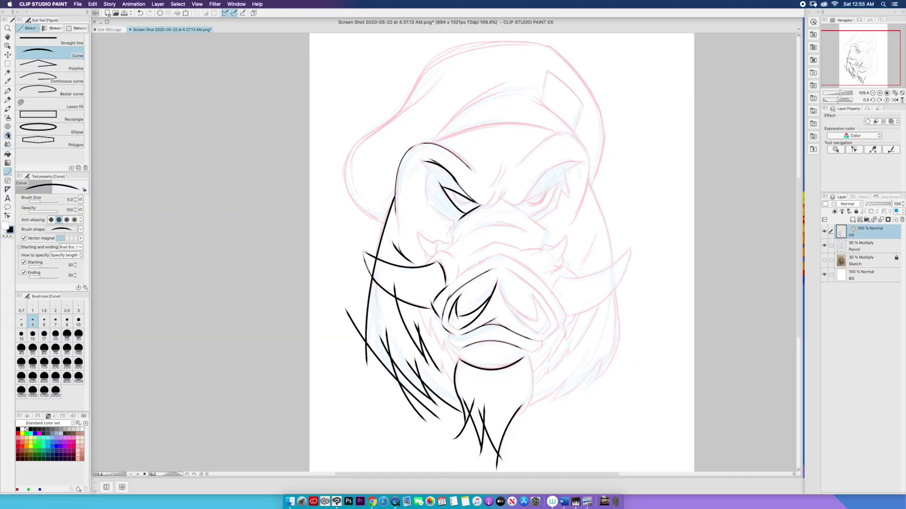
- Trim the overshooting line ends along the left face outline, jaw and fur tufts with the Vector eraser
click(7, 136)
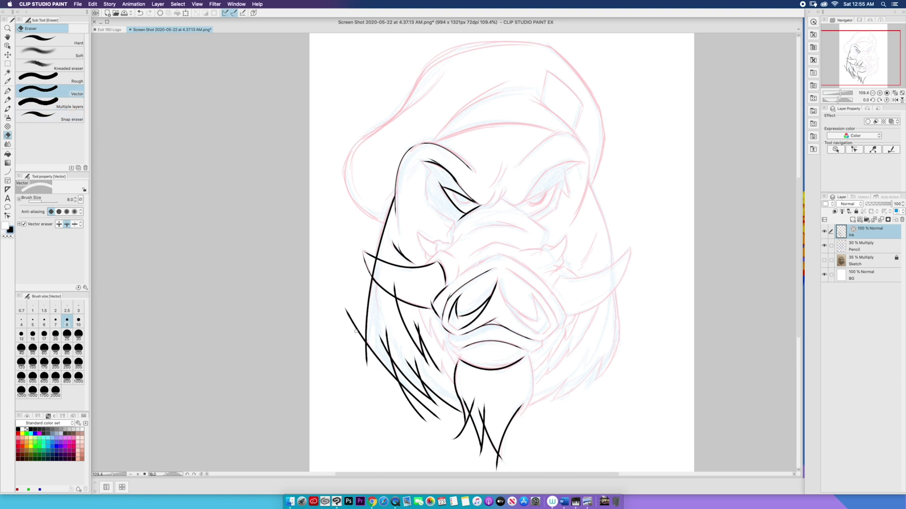
mouse_move(357, 321)
mouse_down()
mouse_move(368, 261)
mouse_move(384, 385)
mouse_up()
drag(401, 390, 435, 433)
drag(408, 395, 416, 417)
drag(383, 335, 429, 423)
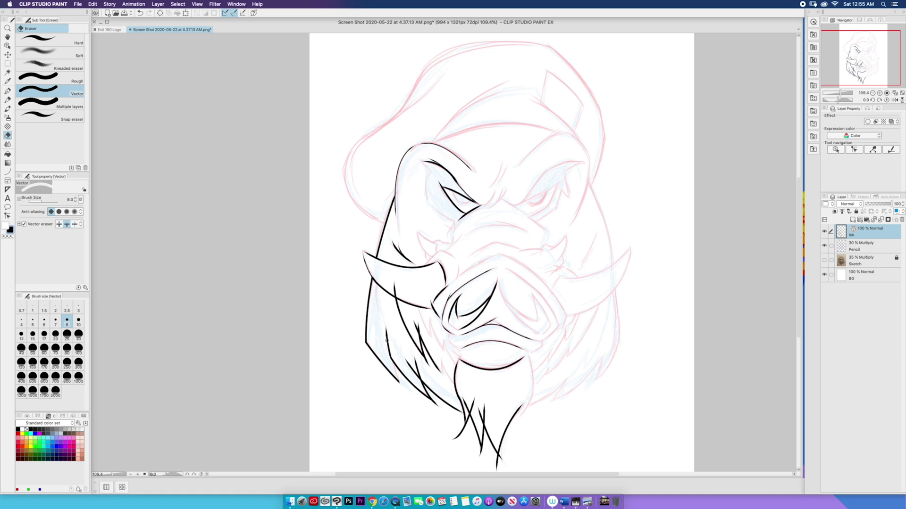
key(super+z)
mouse_move(383, 343)
mouse_down()
mouse_move(415, 390)
mouse_move(409, 364)
mouse_move(434, 420)
mouse_up()
- Trim the crossing line ends at the beard's tips and in the inner cheek fur with the Vector eraser
drag(467, 442, 479, 460)
drag(482, 404, 497, 467)
drag(415, 321, 416, 341)
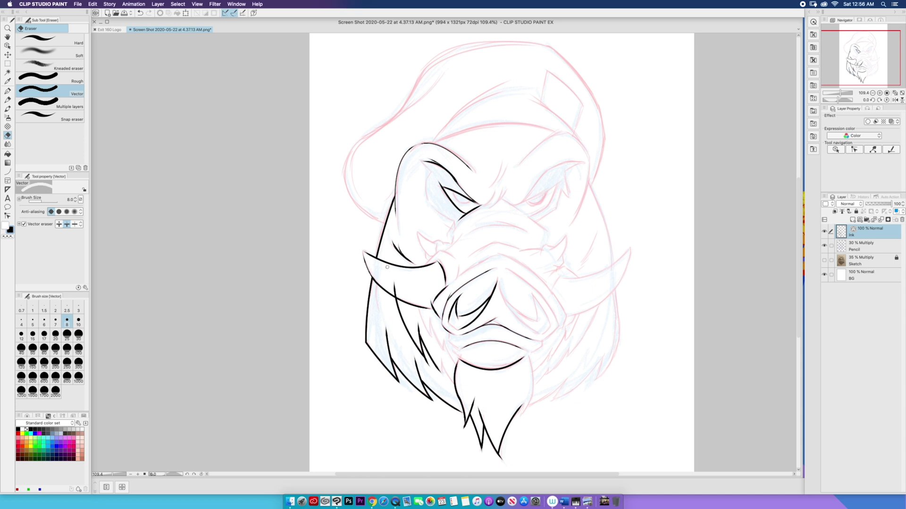
- Erase the line crossing the left tusk and the extra fur strand below it with the Vector eraser
drag(393, 285, 394, 295)
mouse_move(388, 327)
mouse_down()
mouse_move(390, 357)
mouse_move(420, 379)
mouse_up()
- Ink a short extra cheek crease above the left tusk with the G-pen at size 7, undoing a stray stroke
key(p)
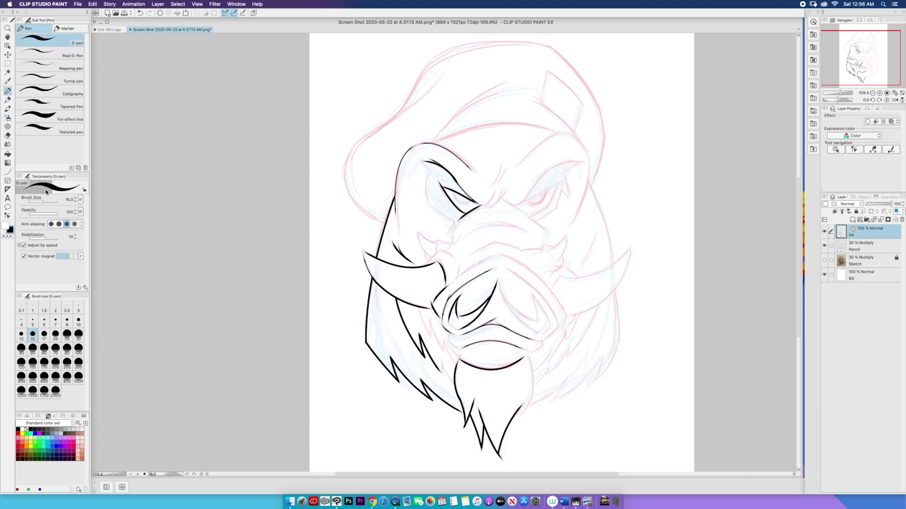
key(bracketleft)
key(bracketleft)
key(bracketleft)
key(bracketleft)
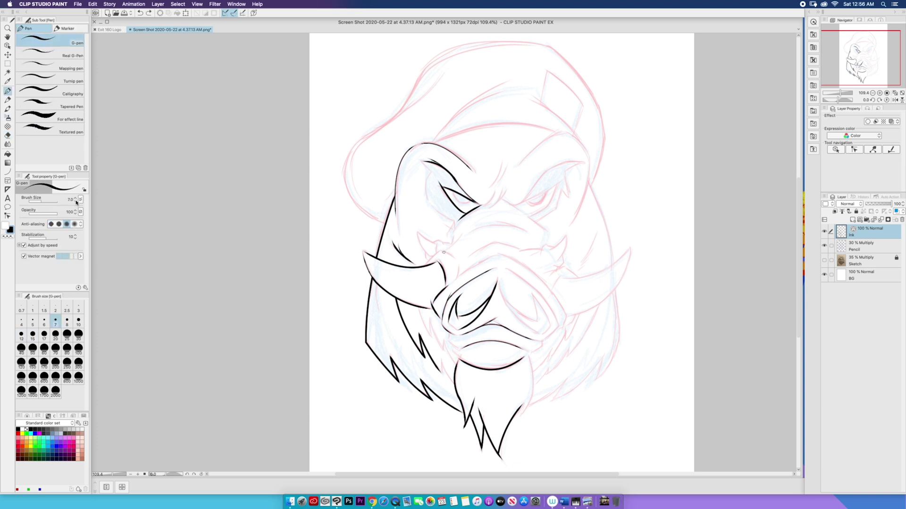
mouse_move(456, 276)
mouse_down()
mouse_move(438, 294)
mouse_move(400, 293)
mouse_move(410, 279)
mouse_move(414, 290)
mouse_move(442, 289)
mouse_move(434, 304)
mouse_move(455, 373)
mouse_up()
key(super+z)
drag(406, 257, 398, 243)
- Ink the curved lip fold above the base of the left tusk with the G-pen
drag(428, 272, 439, 335)
key(minus)
key(minus)
key(minus)
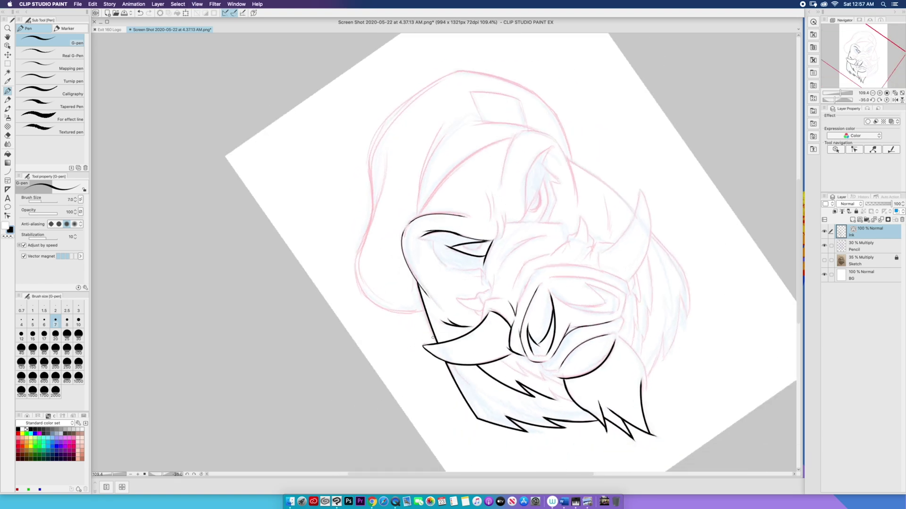
drag(485, 303, 481, 322)
key(minus)
key(minus)
key(minus)
key(minus)
key(minus)
key(minus)
drag(504, 274, 512, 266)
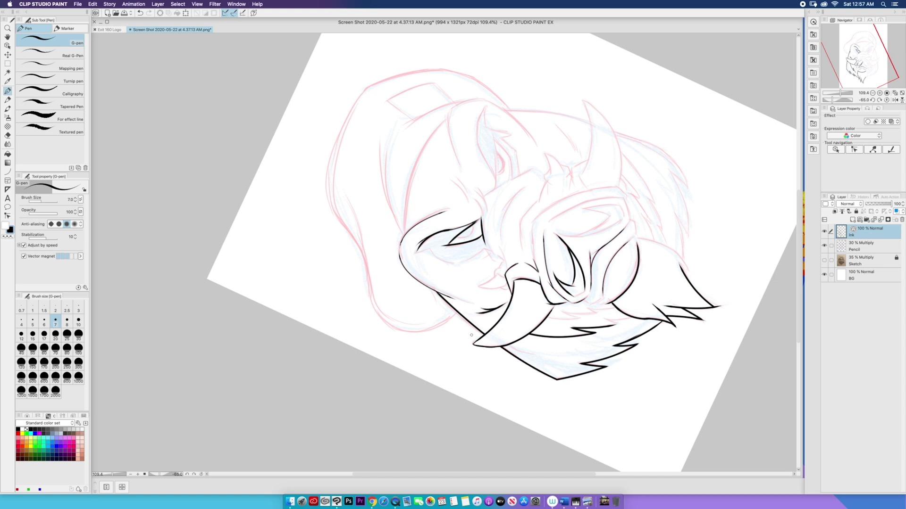
drag(471, 335, 474, 314)
- Ink the small pointed tusk and its gum above the large left tusk with the G-pen at sizes 5 and 7
key(bracketleft)
key(bracketleft)
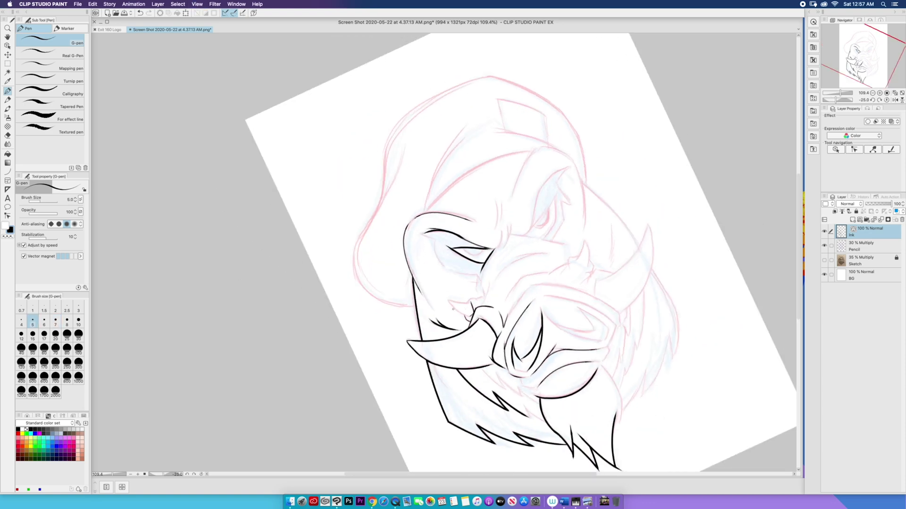
key(asciicircum)
key(asciicircum)
key(bracketright)
key(bracketright)
mouse_move(416, 292)
mouse_down()
mouse_move(422, 315)
mouse_move(432, 310)
mouse_move(415, 290)
mouse_move(448, 315)
mouse_move(427, 305)
mouse_up()
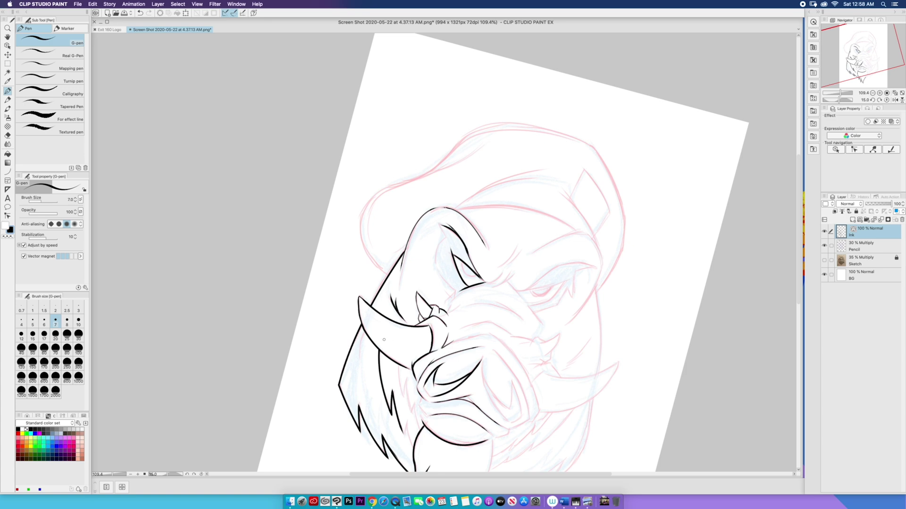
- Ink the crease running from the left eye toward the small tusk and the folds around the large tusk's base
key(minus)
key(minus)
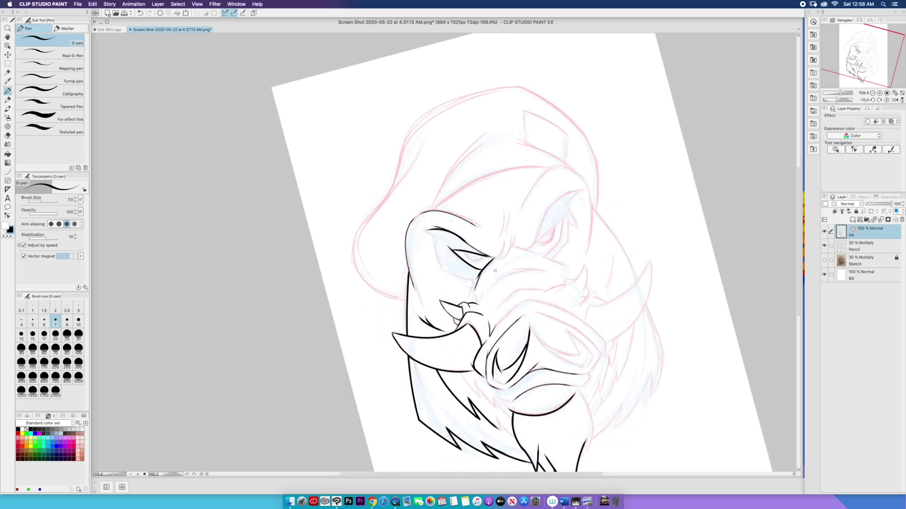
drag(483, 290, 478, 304)
mouse_move(477, 337)
mouse_down()
mouse_move(470, 321)
mouse_move(480, 329)
mouse_up()
key(asciicircum)
key(asciicircum)
key(asciicircum)
key(asciicircum)
key(asciicircum)
key(asciicircum)
key(asciicircum)
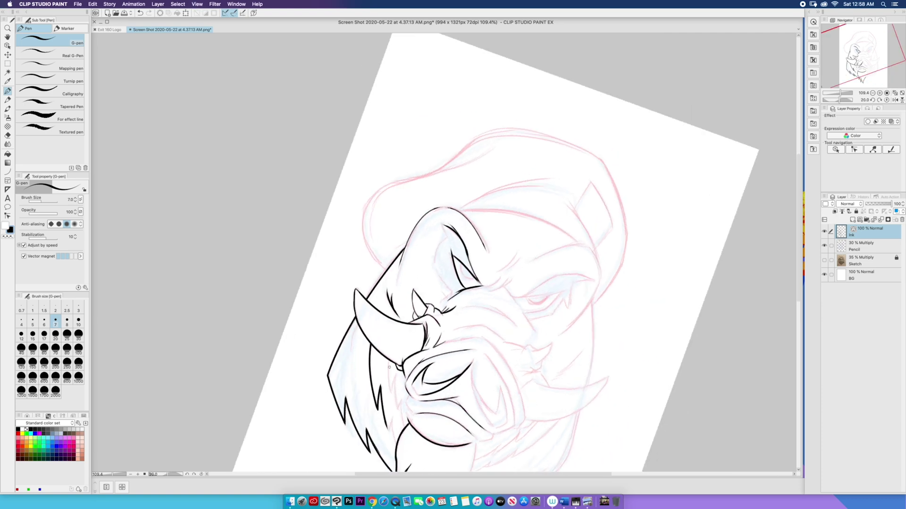
- Ink the snout rim near the left nostril and the left mouth corner, undoing the strokes that miss the sketch
key(minus)
key(minus)
drag(435, 388, 446, 397)
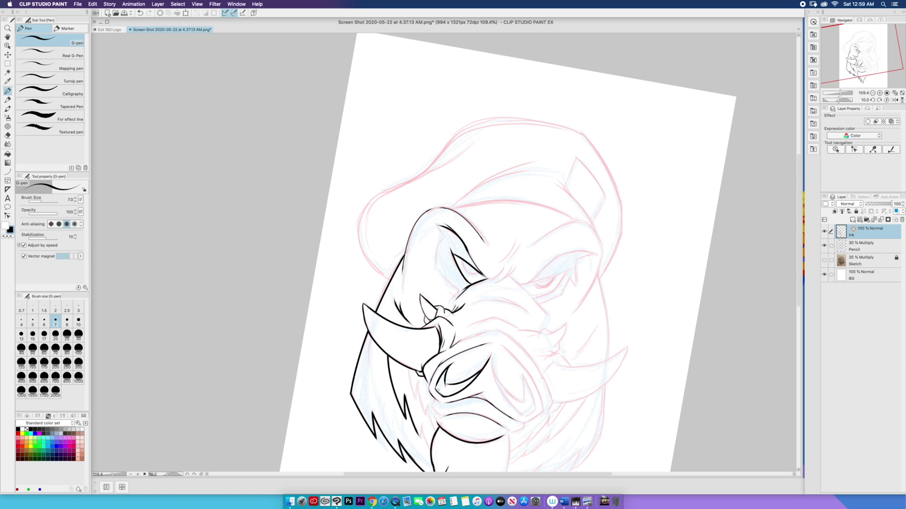
mouse_move(439, 366)
mouse_down()
mouse_move(428, 389)
mouse_move(440, 401)
mouse_move(441, 415)
mouse_up()
key(super+z)
key(super+z)
scroll(420, 412, down, 4)
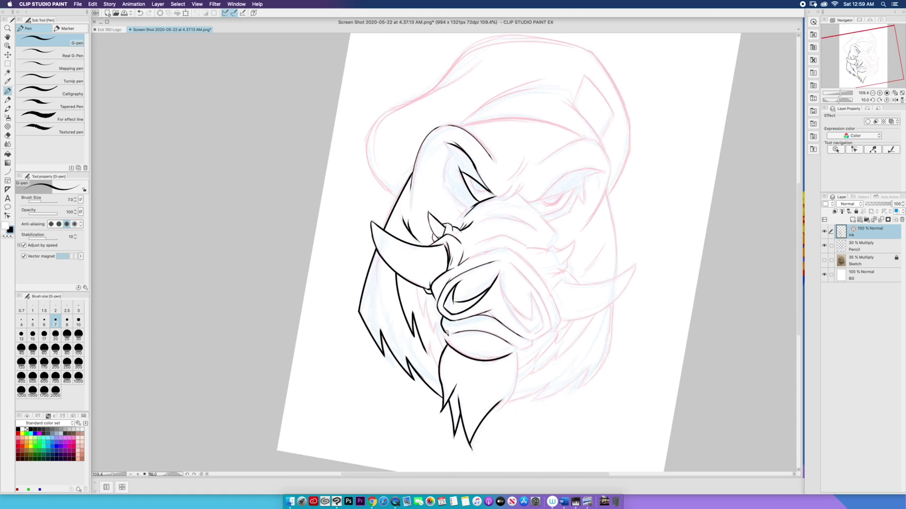
drag(448, 333, 454, 334)
- Ink jagged fur strands between the left tusk's base and the mouth corner with the Curve tool at brush size 5
key(minus)
key(minus)
key(minus)
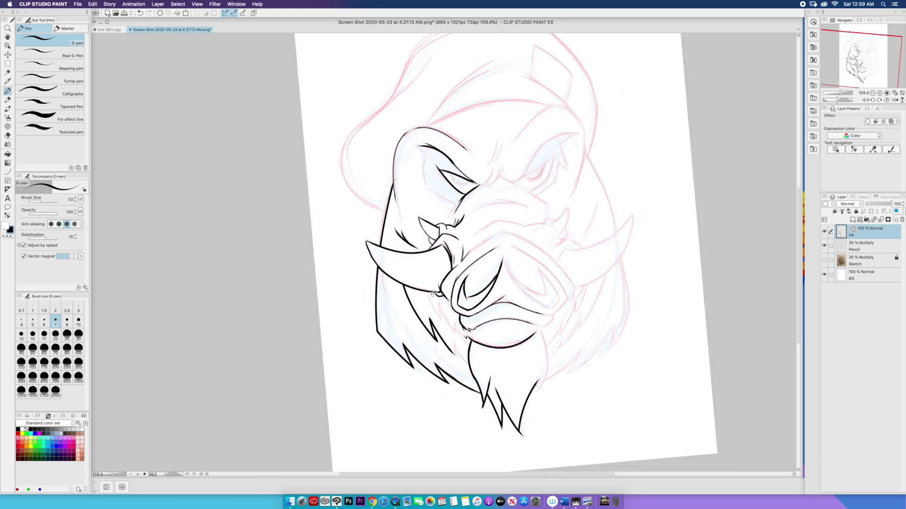
drag(433, 294, 419, 315)
click(7, 171)
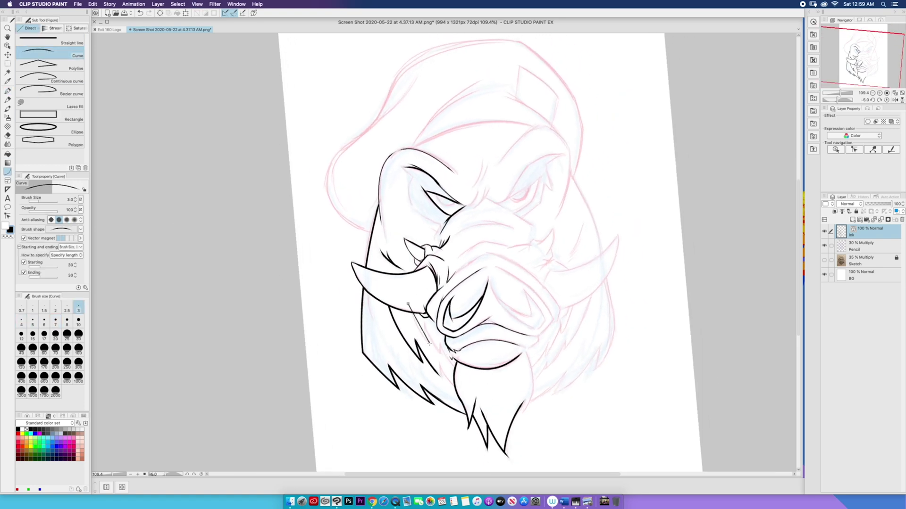
key(super+z)
key(bracketright)
key(bracketright)
drag(409, 306, 455, 372)
click(417, 326)
click(426, 332)
click(432, 342)
click(439, 349)
click(445, 359)
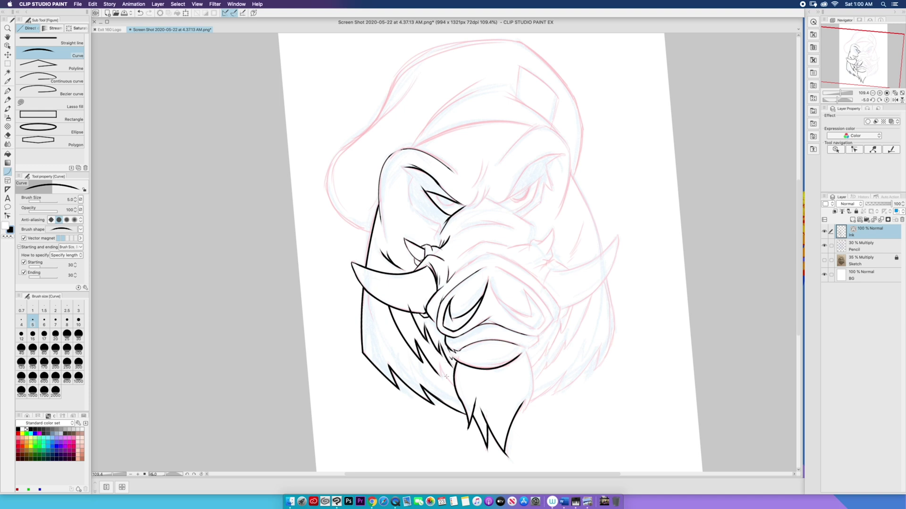
- Extend the inner cheek fur to the beard with size 4 curves and trim the overshooting ends with the Vector eraser
key(super+z)
click(8, 154)
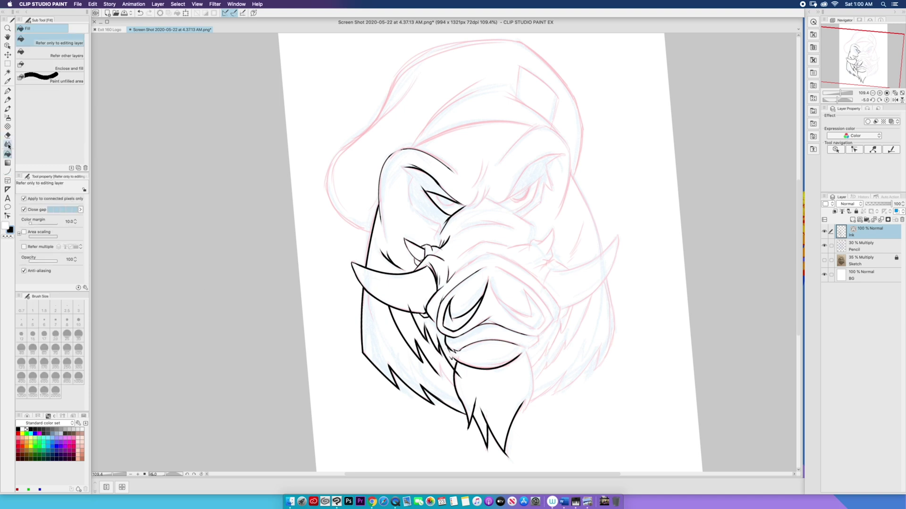
click(8, 134)
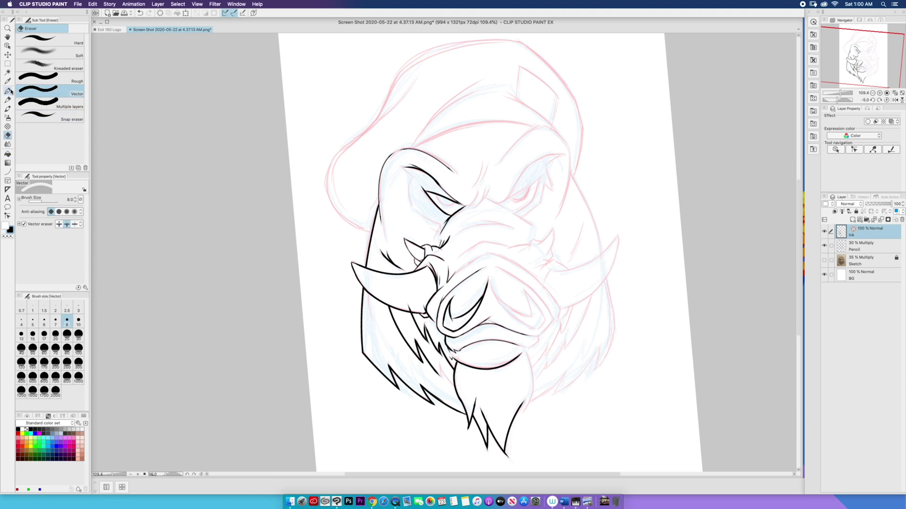
click(7, 172)
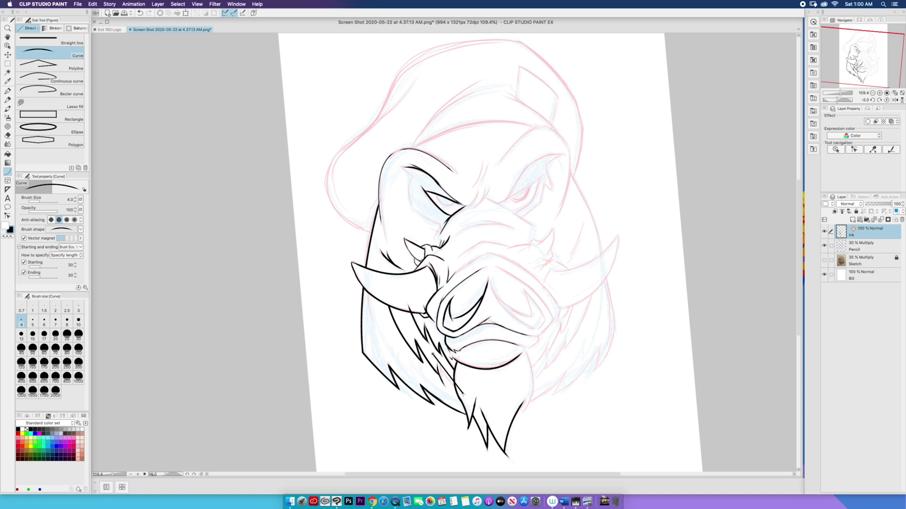
click(8, 136)
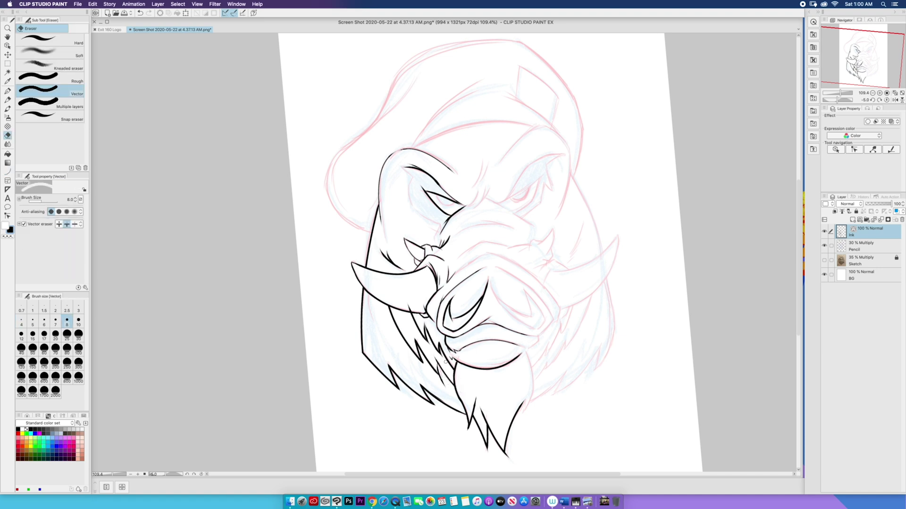
click(8, 90)
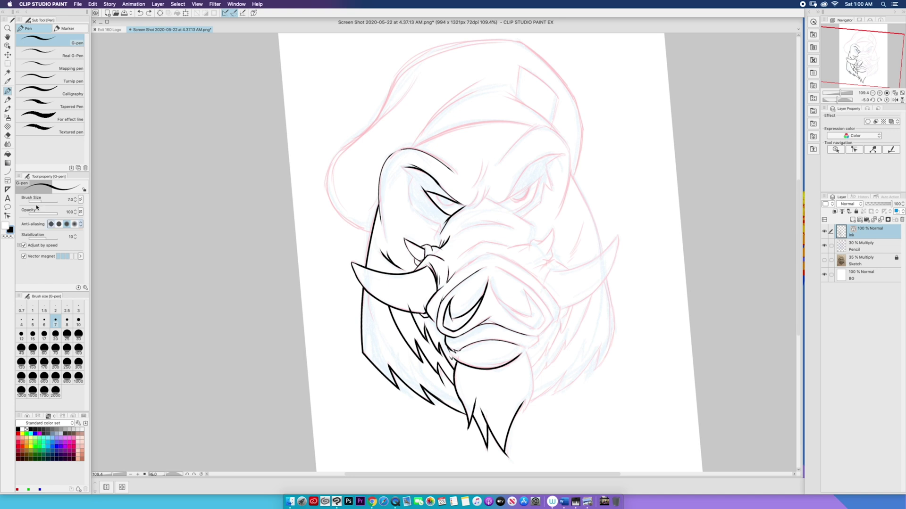
click(8, 135)
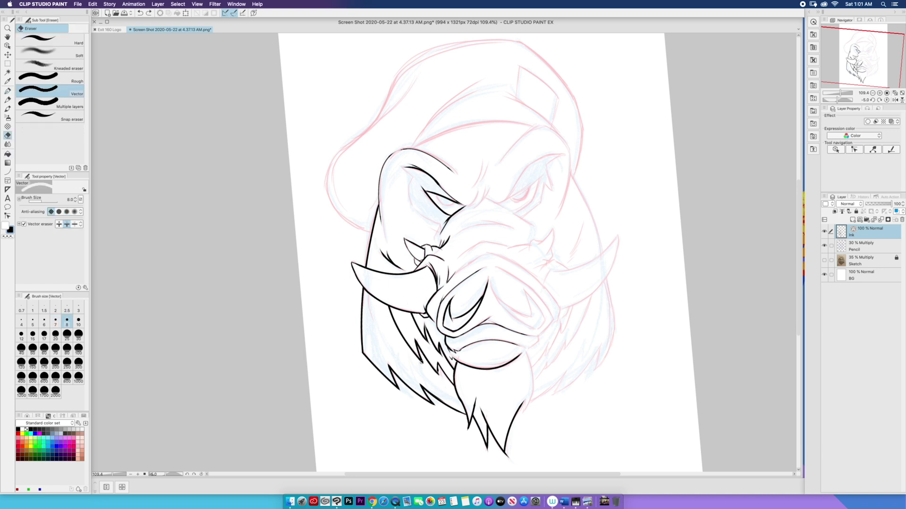
- Ink the wrinkles across the bridge of the snout with the G-pen at size 6
click(7, 90)
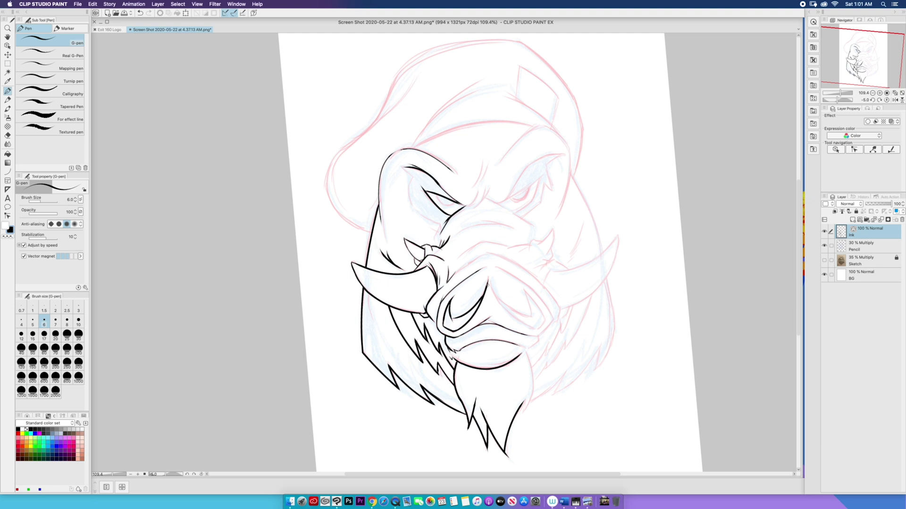
mouse_move(487, 285)
mouse_down()
mouse_move(464, 341)
mouse_move(480, 305)
mouse_move(470, 296)
mouse_move(446, 302)
mouse_up()
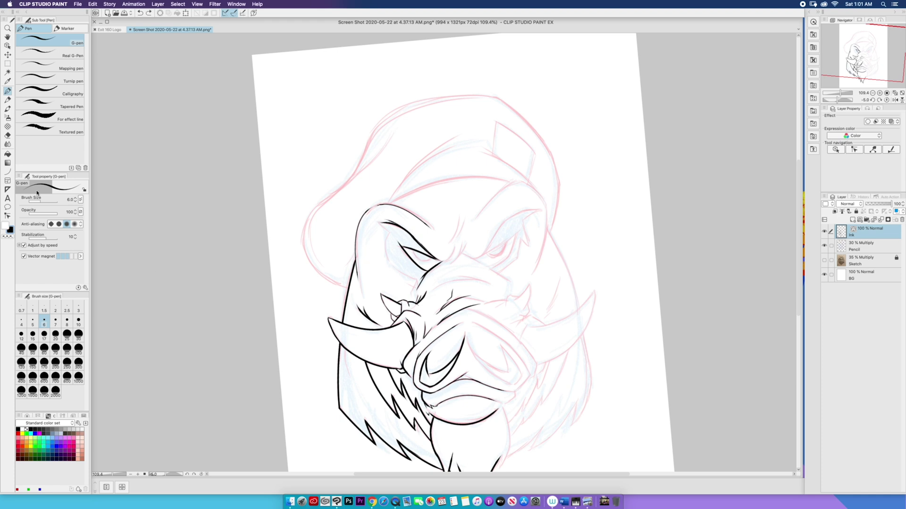
- Draw the left eye's iris with the Ellipse tool at brush size 7 and trim the parts outside the eyelids
click(8, 172)
click(52, 127)
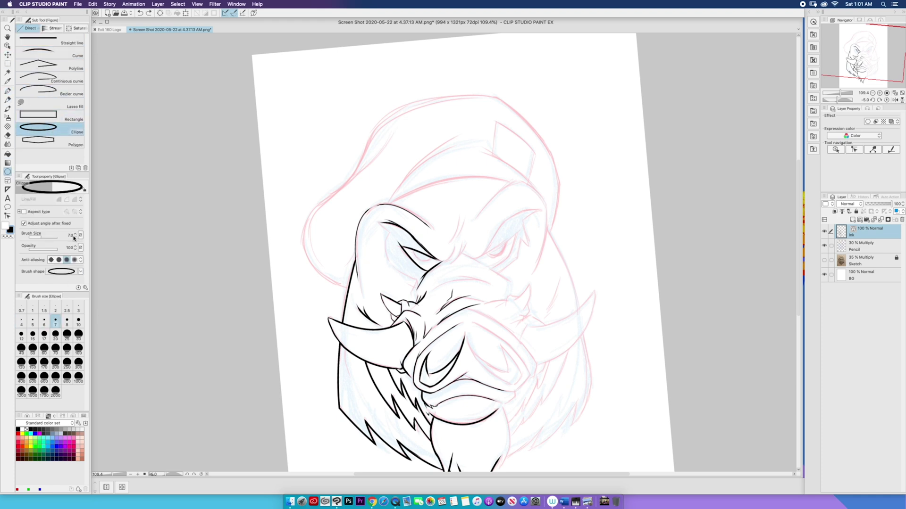
mouse_move(416, 243)
mouse_down()
mouse_move(438, 260)
mouse_move(413, 262)
mouse_up()
click(8, 154)
click(8, 135)
drag(412, 244, 417, 248)
mouse_move(431, 241)
mouse_down()
mouse_move(437, 247)
mouse_move(422, 245)
mouse_up()
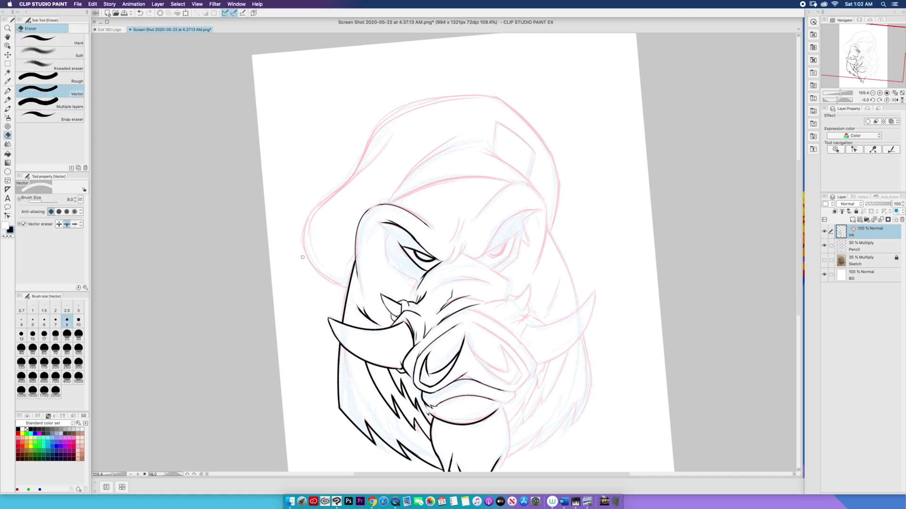
- Ink the frown creases between the eyes with the G-pen at size 6
key(p)
drag(407, 297, 363, 341)
drag(355, 288, 398, 306)
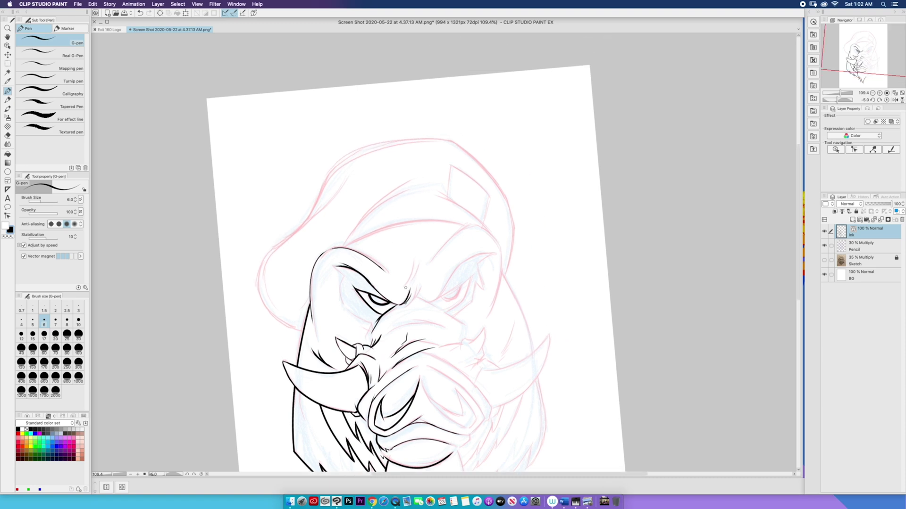
drag(414, 259, 401, 293)
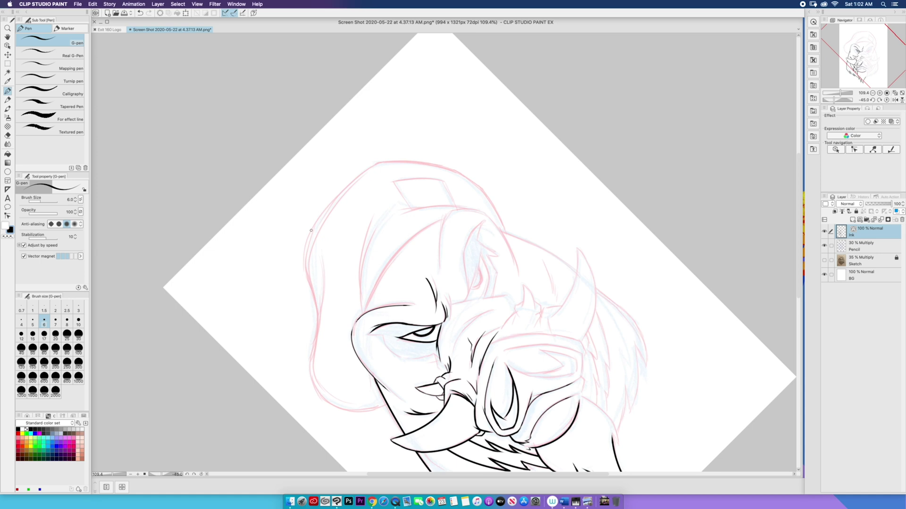
- Reinforce the upper outline of the left brow with a curve at brush size 5
key(minus)
key(minus)
key(minus)
key(minus)
click(8, 172)
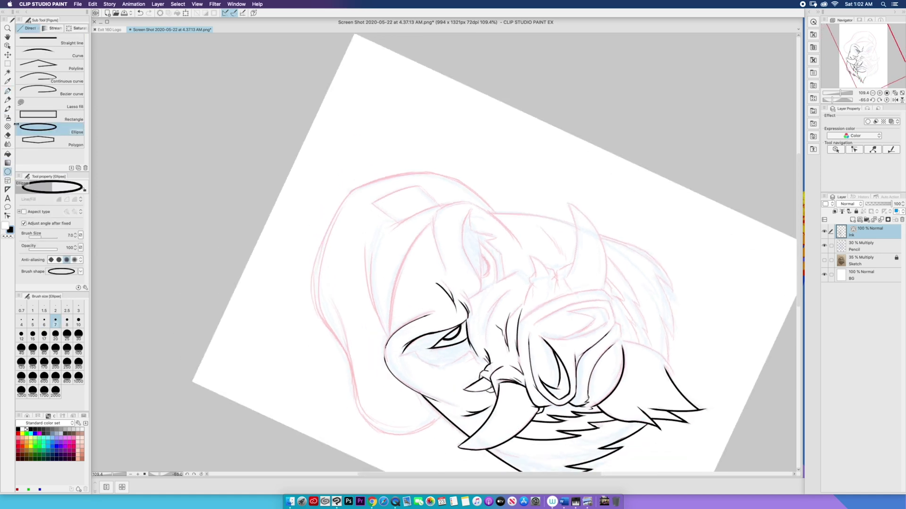
click(40, 55)
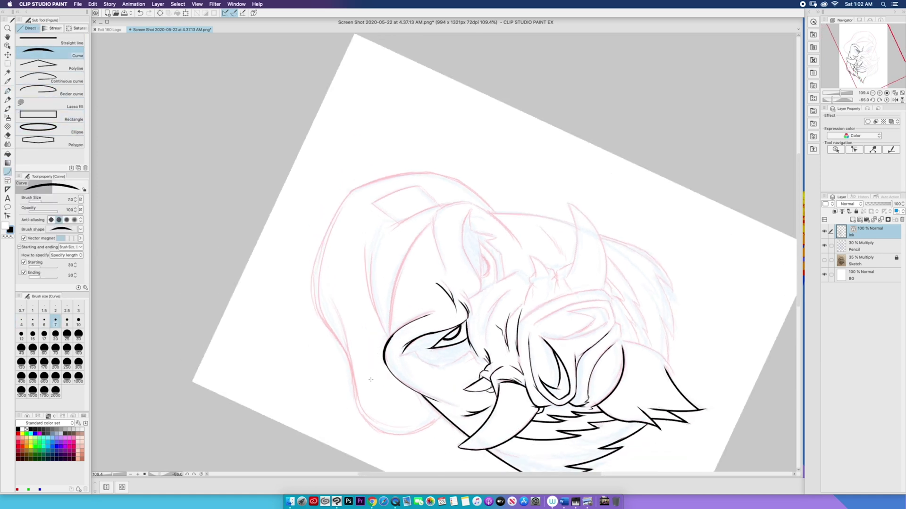
key(bracketleft)
key(bracketleft)
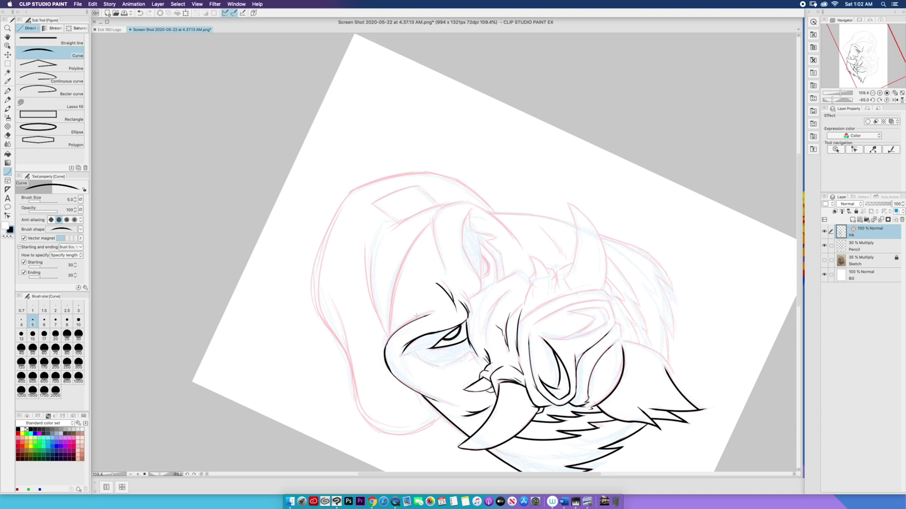
drag(416, 315, 385, 351)
click(201, 474)
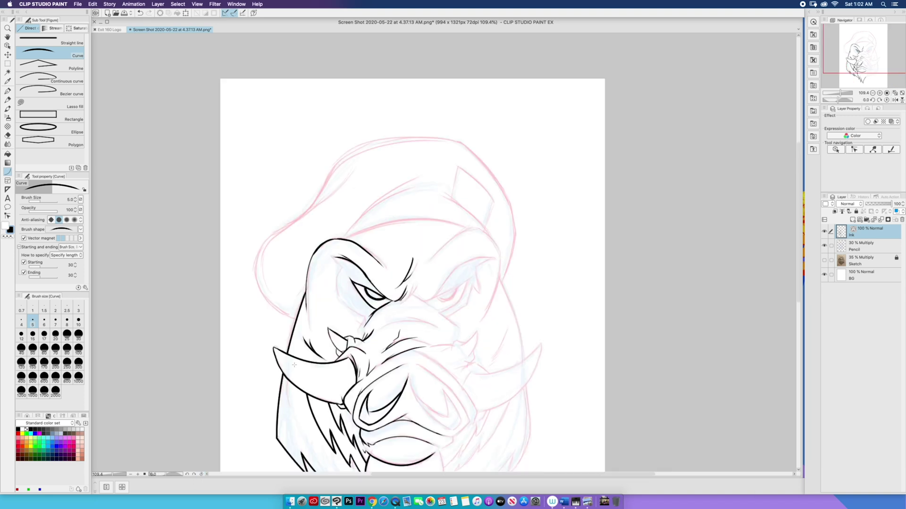
- Ink the small crease lines around the left eye socket and under the brow with the G-pen at size 6
drag(361, 416, 388, 353)
click(7, 90)
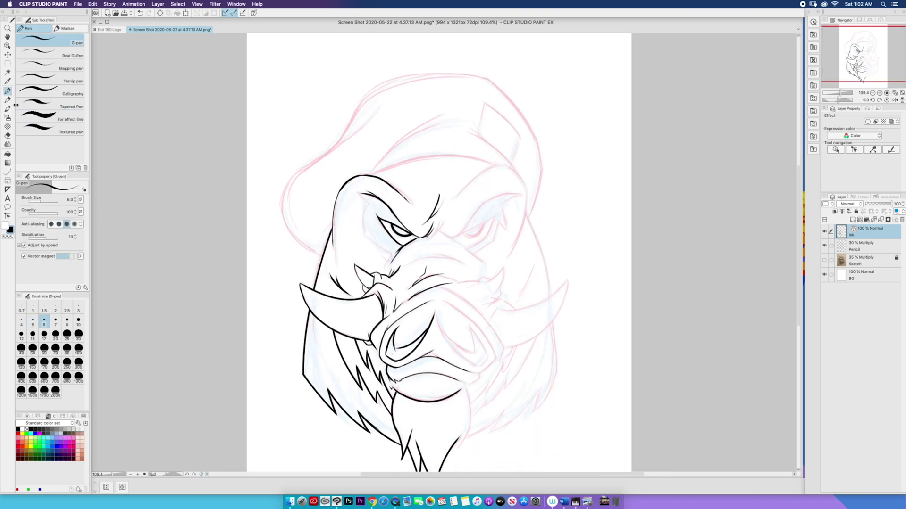
drag(391, 254, 380, 264)
drag(364, 212, 367, 235)
drag(359, 194, 368, 200)
scroll(370, 402, down, 2)
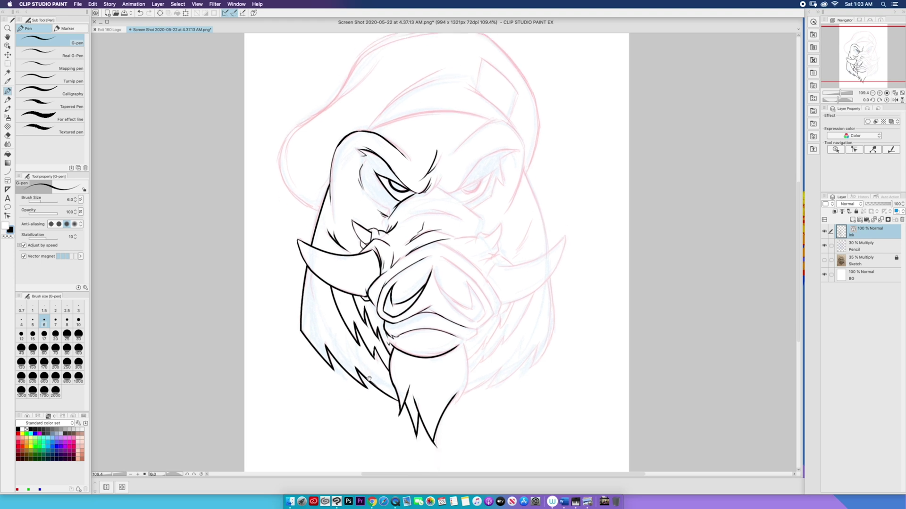
- Trim the overshooting line ends at the left nostril and the beard's tip with the Vector eraser
click(8, 154)
key(e)
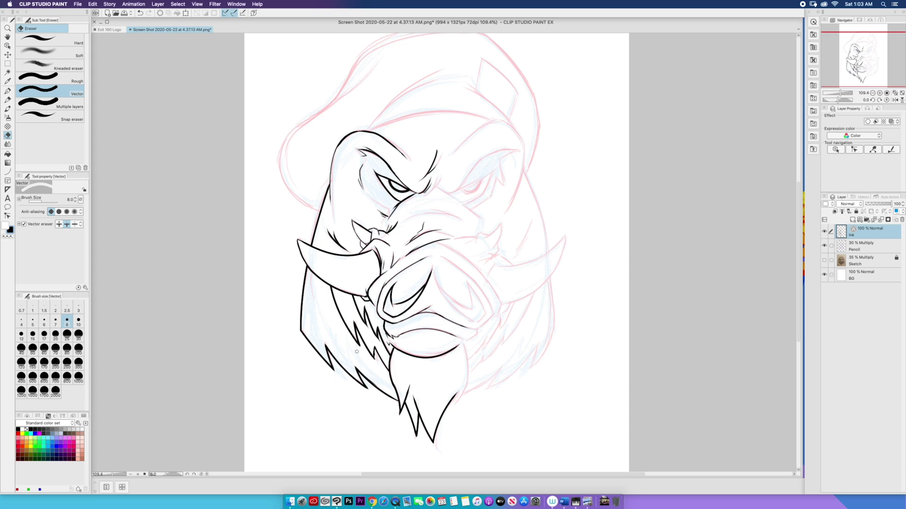
key(minus)
key(minus)
key(minus)
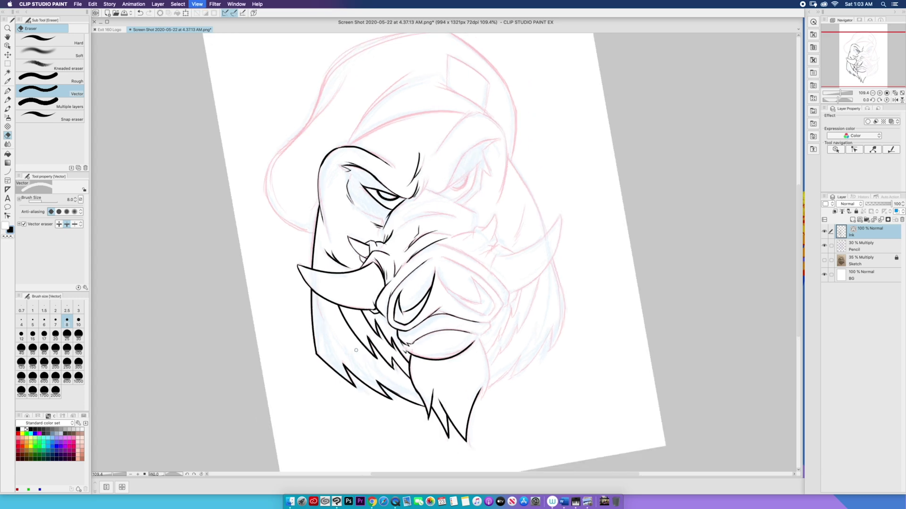
key(asciicircum)
key(asciicircum)
key(asciicircum)
key(asciicircum)
key(minus)
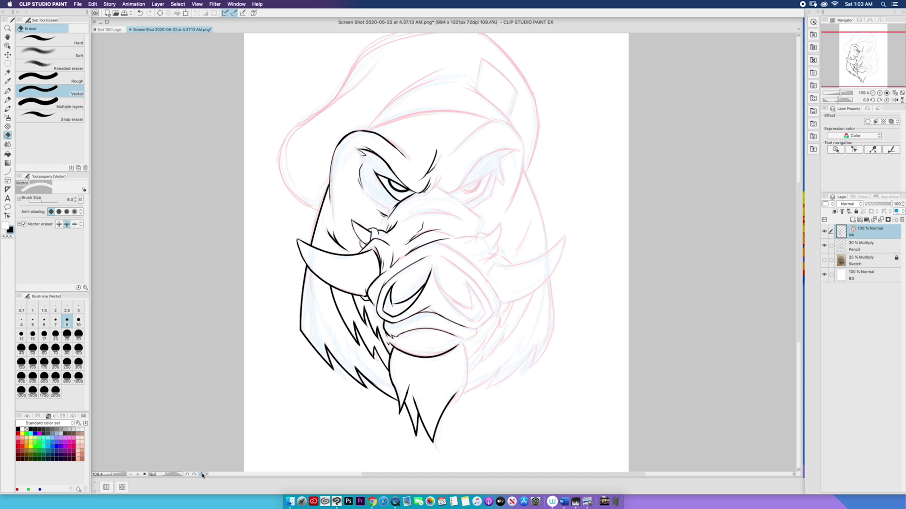
scroll(302, 384, down, 2)
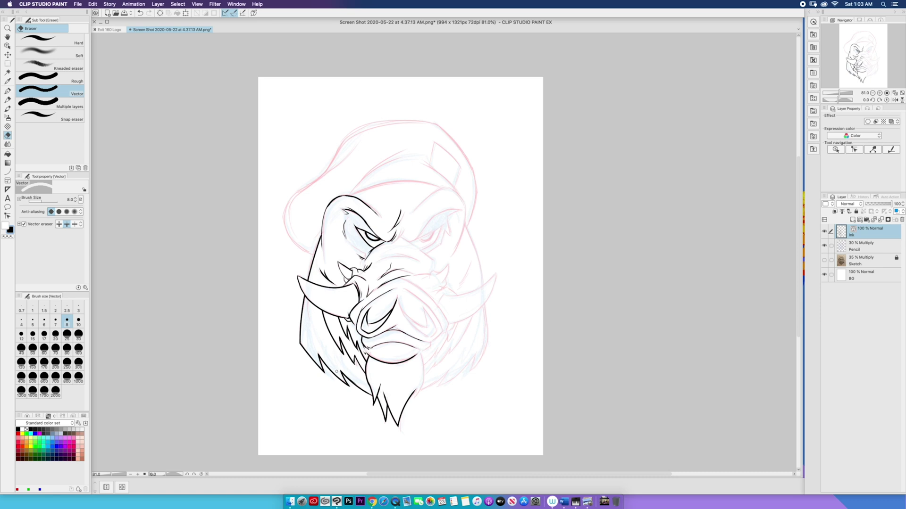
- Select the inked half of the boar's face with a rectangular marquee and copy-paste it onto a new layer
drag(335, 372, 411, 383)
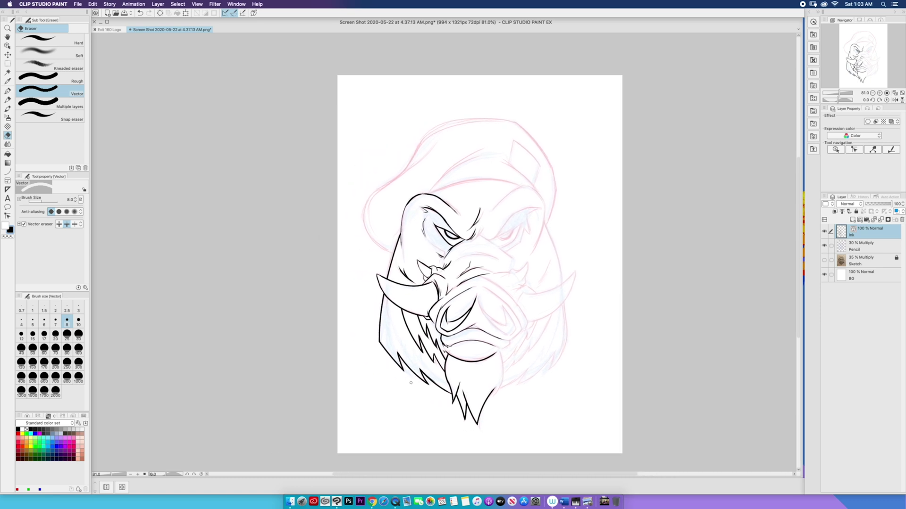
click(7, 65)
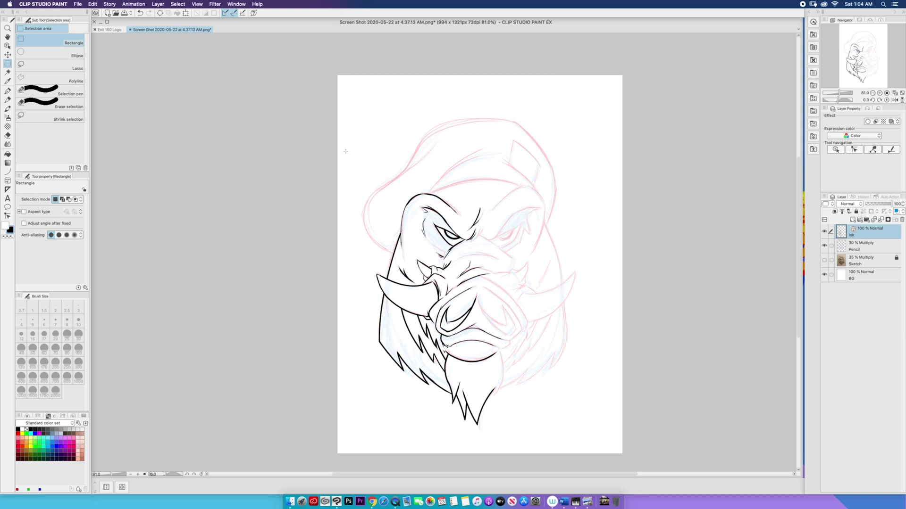
mouse_move(345, 152)
mouse_down()
mouse_move(458, 401)
mouse_move(516, 438)
mouse_move(536, 431)
mouse_up()
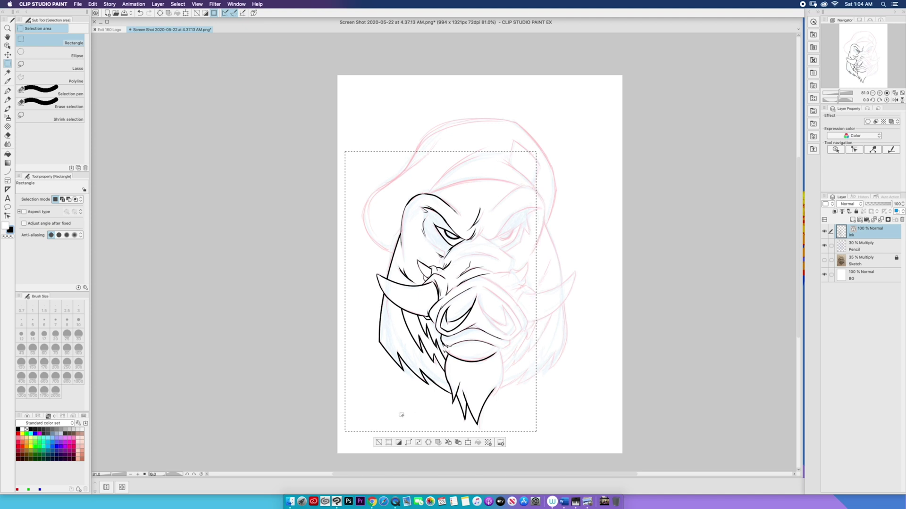
key(super+c)
key(super+v)
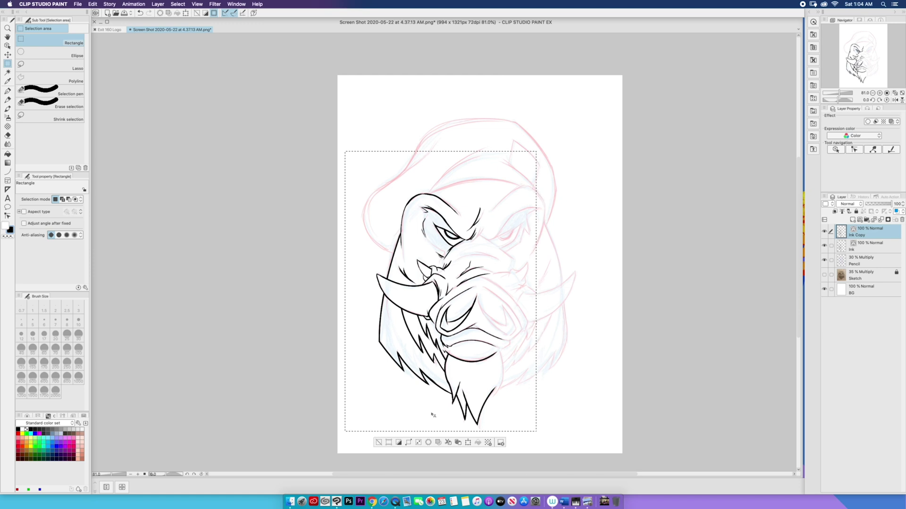
- Flip the pasted line art horizontally and position it over the right half of the face so both halves meet at the centre
key(super+t)
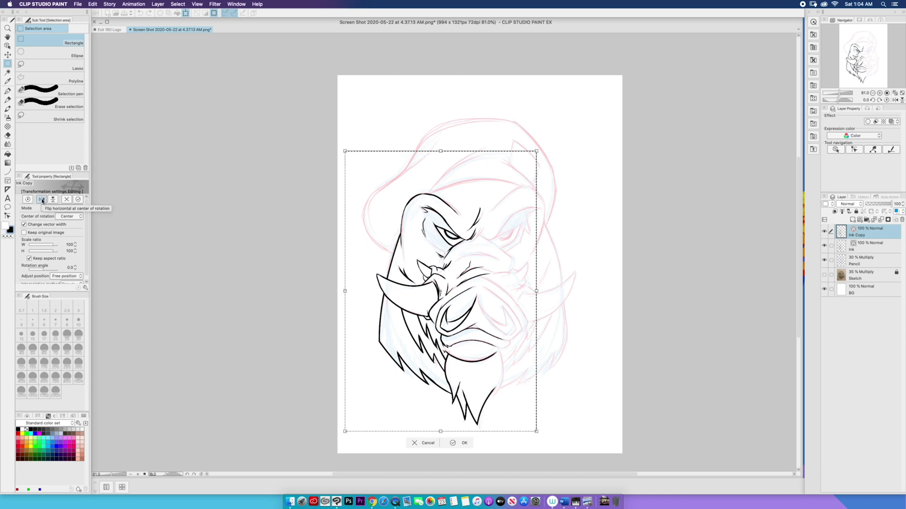
click(43, 200)
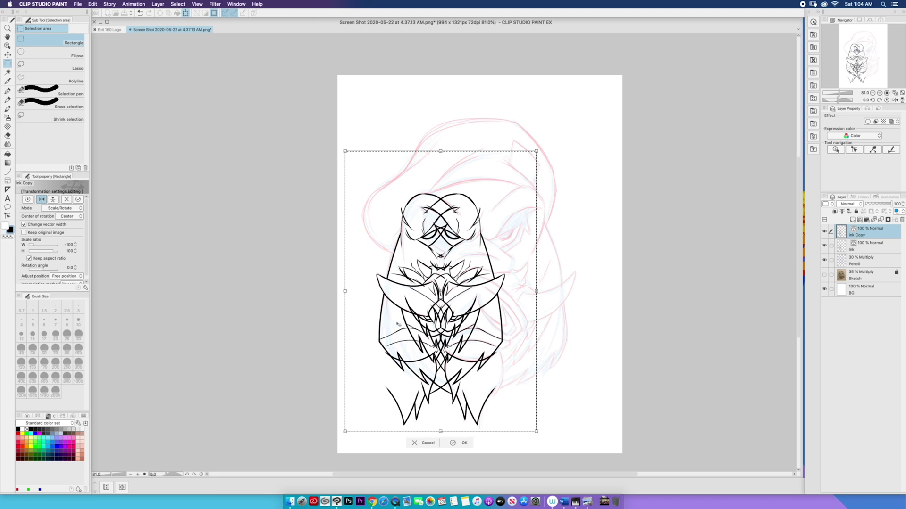
drag(397, 325, 469, 316)
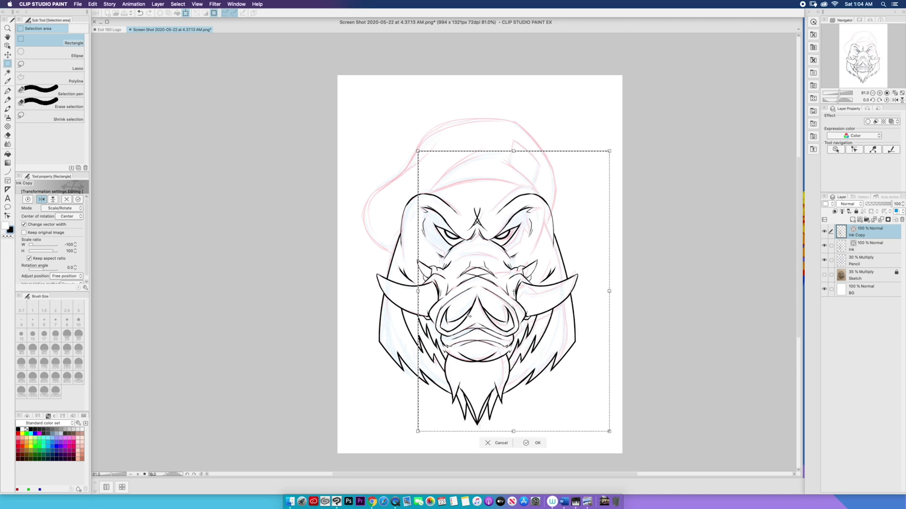
key(Return)
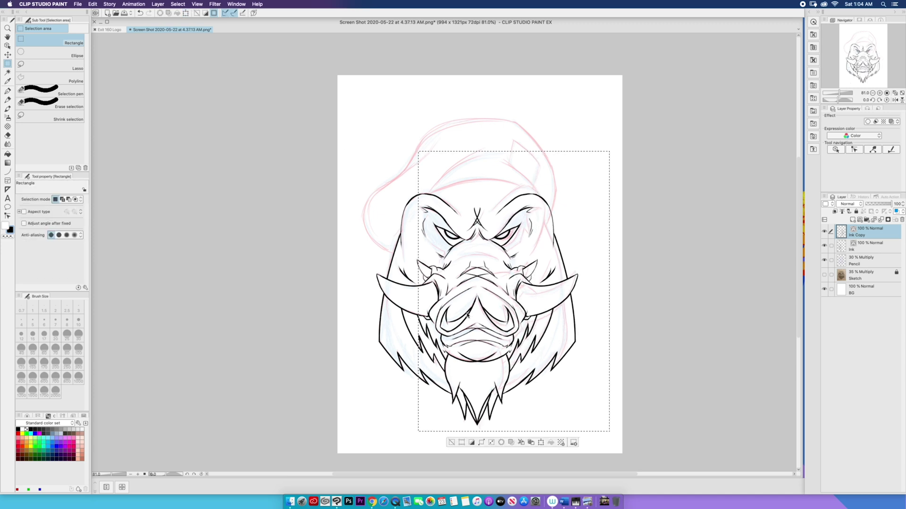
key(super+d)
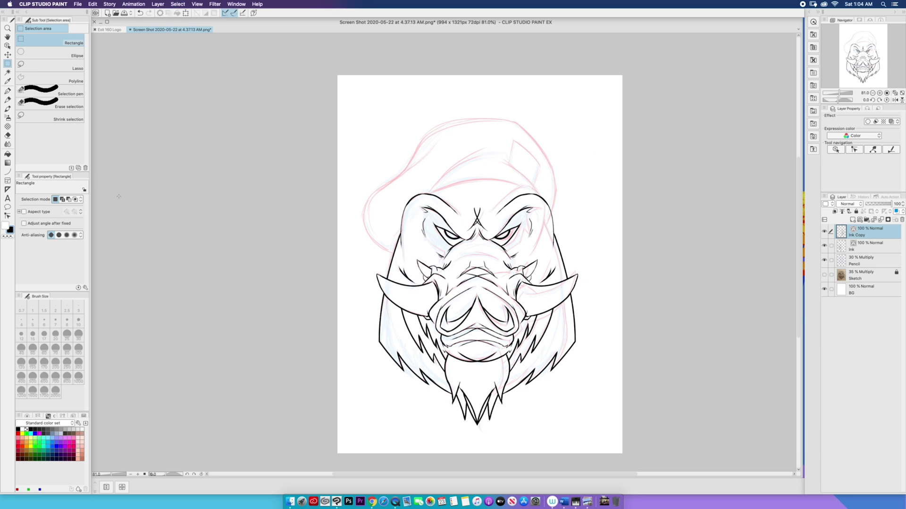
click(7, 55)
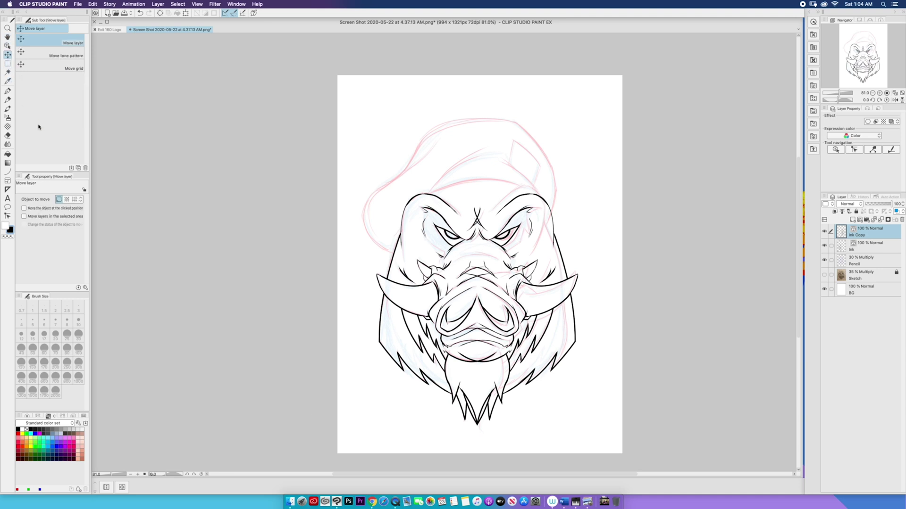
drag(309, 416, 311, 417)
- Ink the cap's lower edge across the forehead as a curve at brush size 7 on the Ink Copy layer
click(859, 250)
click(870, 235)
click(8, 172)
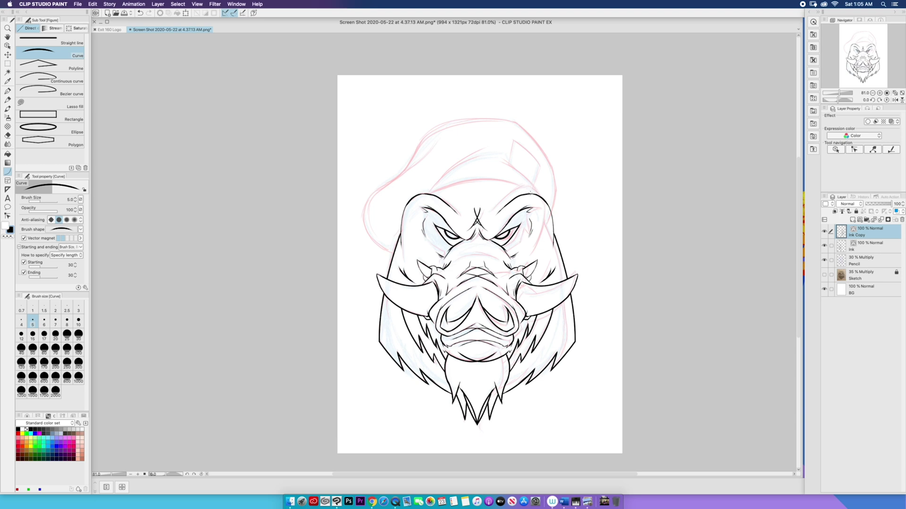
key(bracketright)
key(bracketright)
key(bracketright)
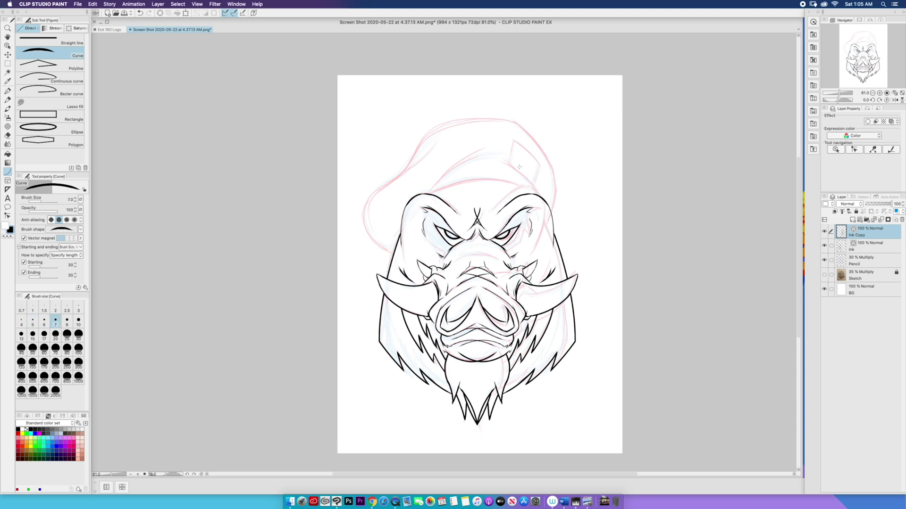
drag(429, 195, 538, 195)
click(483, 163)
- Ink the cap's drooping left bulge and the contour rising above it with size 6 curves, and reduce the brush size to 4
key(bracketleft)
key(bracketleft)
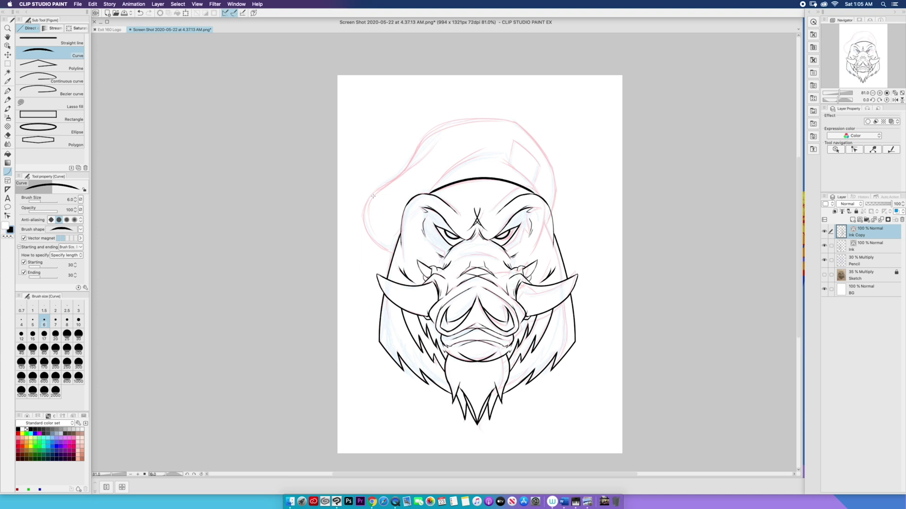
drag(374, 191, 397, 262)
click(344, 221)
drag(355, 221, 400, 259)
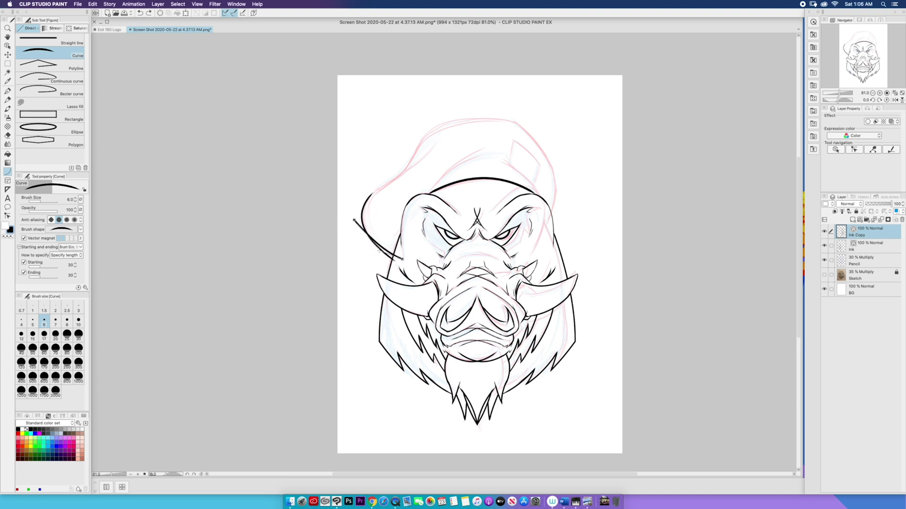
click(372, 248)
drag(385, 187, 424, 137)
click(402, 176)
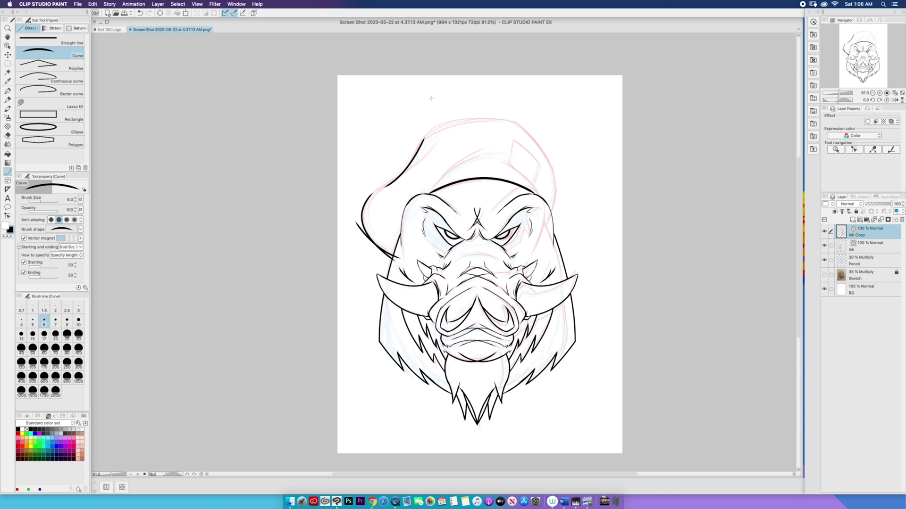
key(bracketleft)
key(bracketleft)
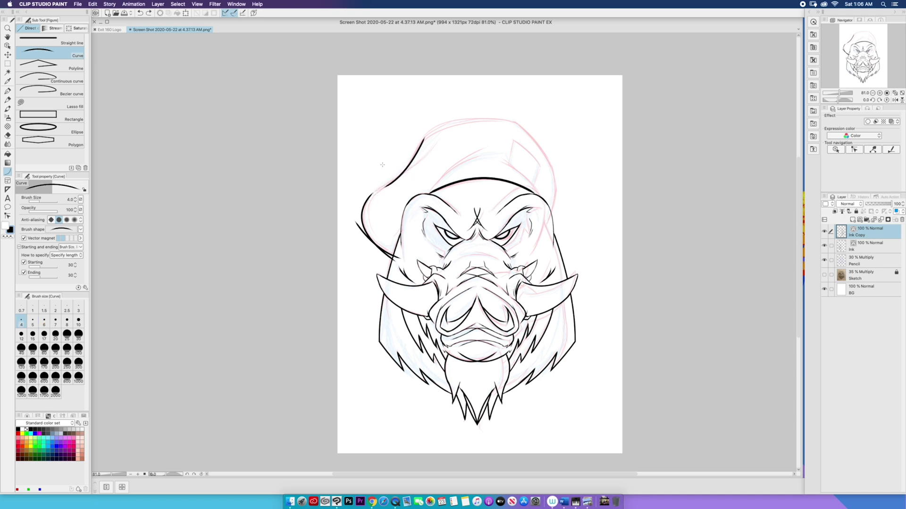
drag(418, 150, 369, 196)
click(399, 177)
key(super+z)
drag(413, 169, 351, 198)
click(388, 187)
key(super+z)
- Ink the cap's fold lines above the forehead with curves, at brush size 4 over the left brow and 6 over the right
click(443, 164)
drag(426, 196, 489, 156)
click(448, 162)
key(bracketright)
key(bracketright)
drag(541, 197, 502, 160)
click(526, 173)
- Ink the cap's crown outline with a size 6 curve and the crease inside its left side with a size 4 curve
mouse_move(557, 192)
mouse_down()
mouse_move(518, 124)
mouse_move(418, 144)
mouse_move(406, 171)
mouse_up()
click(546, 146)
click(453, 119)
key(bracketleft)
key(bracketleft)
click(423, 157)
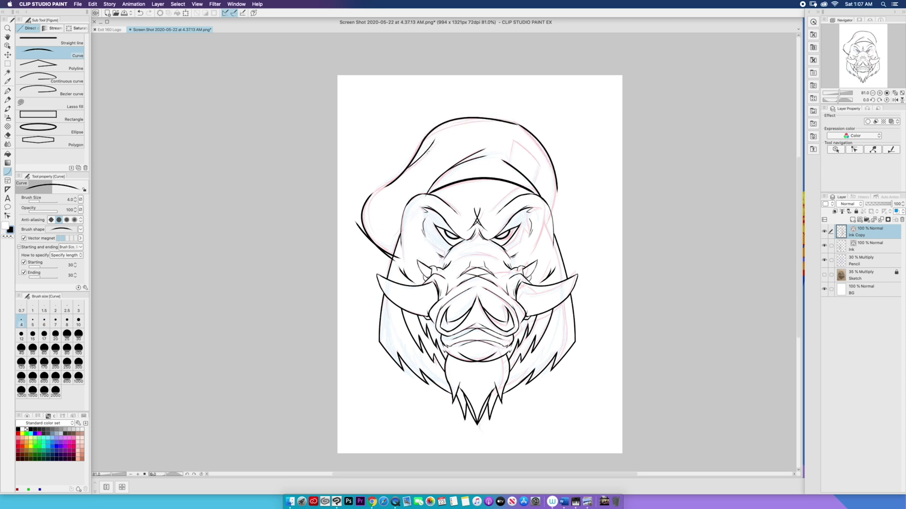
drag(440, 140, 407, 171)
click(426, 157)
- Close the gap in the cap's left contour and extend its right edge down to the head with the G-pen at size 6
key(p)
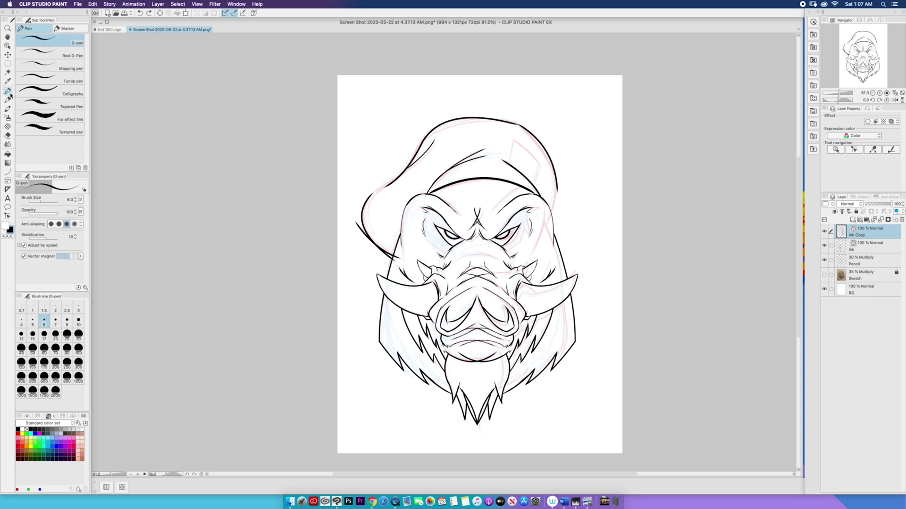
drag(386, 185, 370, 195)
drag(557, 190, 545, 231)
- Trim the overshooting line ends at the cap's left bulge and right edge with the Vector eraser
click(8, 136)
drag(358, 223, 395, 261)
drag(544, 222, 550, 226)
- Trim the crossing centre lines at the frown, snout and mouth with the Vector eraser, and merge Ink Copy down into the Ink layer
drag(475, 222, 480, 224)
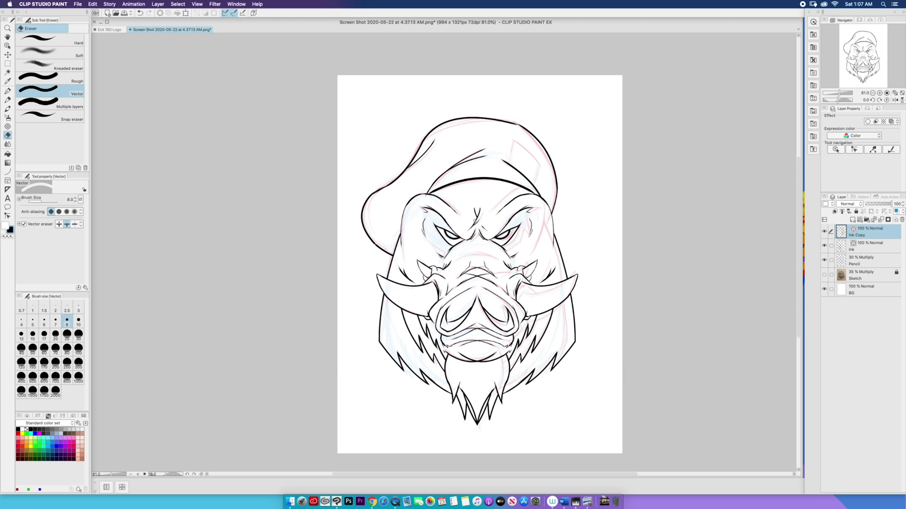
mouse_move(480, 266)
mouse_down()
mouse_move(471, 277)
mouse_move(486, 282)
mouse_up()
mouse_move(474, 326)
mouse_down()
mouse_move(467, 346)
mouse_move(485, 345)
mouse_move(457, 352)
mouse_up()
key(super+e)
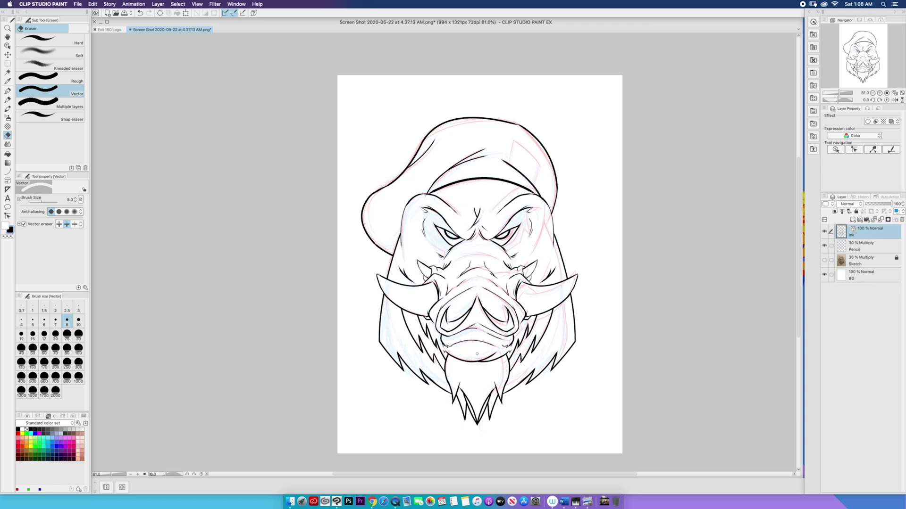
- Erase the lower lip line and the beard's mirrored central spike, and redraw the spike with the G-pen at size 6
mouse_move(483, 364)
mouse_down()
mouse_move(485, 357)
mouse_move(473, 358)
mouse_up()
mouse_move(480, 427)
mouse_down()
mouse_move(485, 408)
mouse_move(465, 396)
mouse_move(489, 398)
mouse_up()
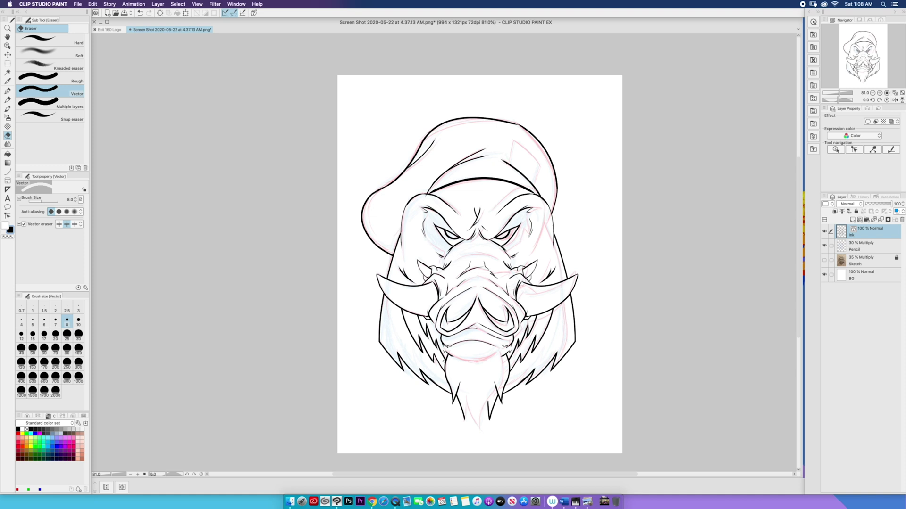
click(7, 91)
drag(469, 401, 485, 436)
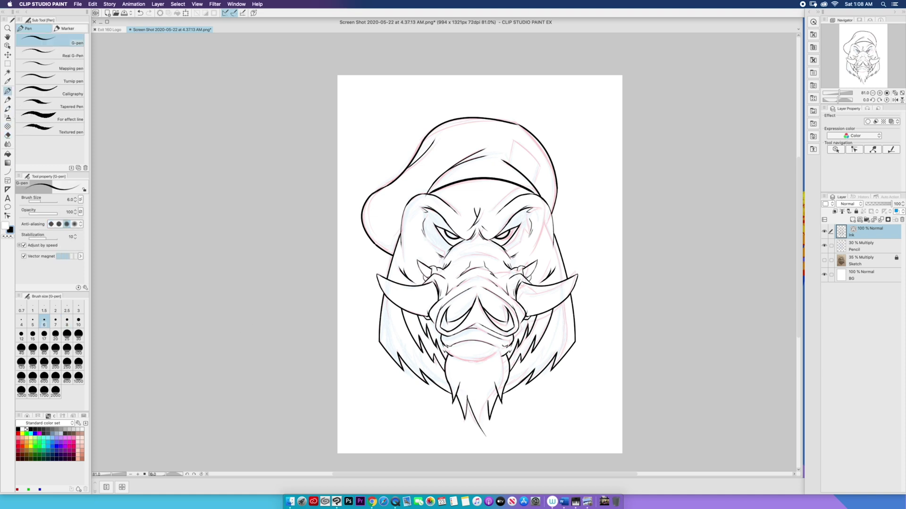
- Redraw the lower lip as one continuous downward curve at brush size 7
click(8, 171)
drag(448, 351, 510, 351)
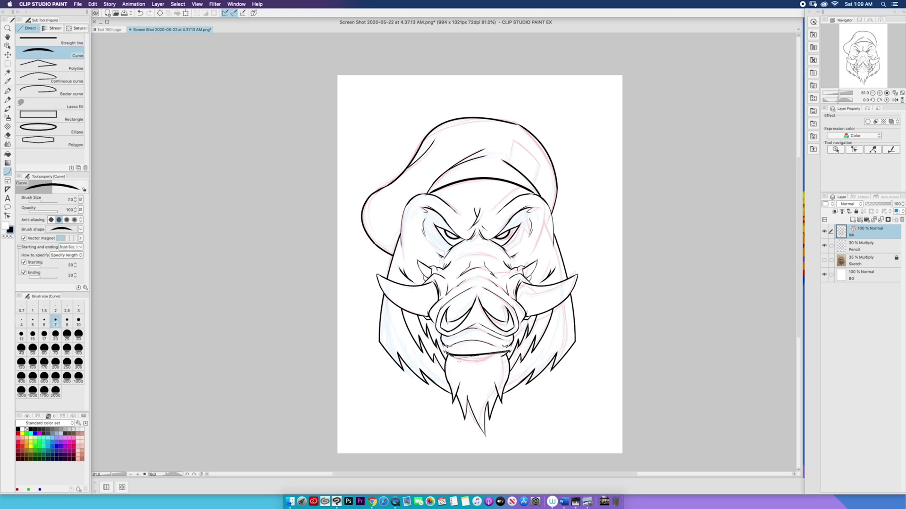
click(480, 377)
- Ink a curved crease down the side of the head beside the right eye at brush size 5
key(bracketleft)
key(bracketleft)
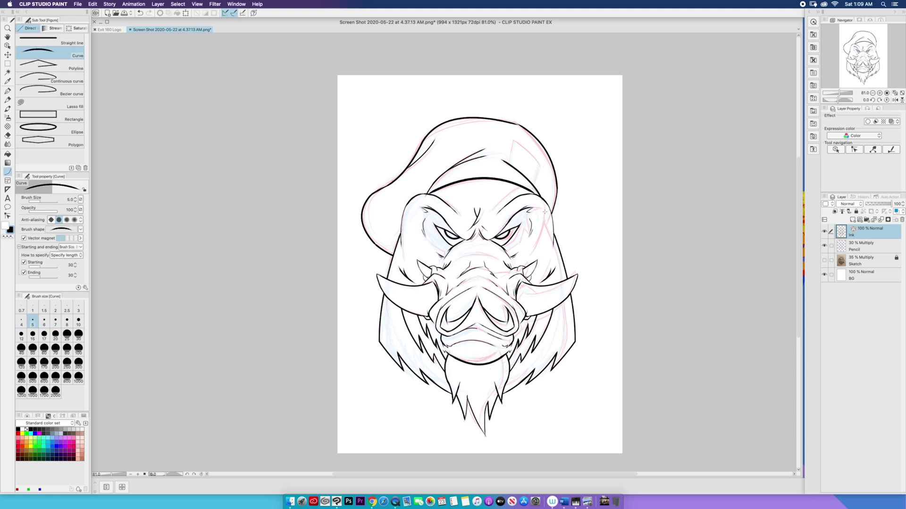
drag(545, 212, 533, 248)
click(546, 233)
drag(376, 307, 402, 378)
click(372, 361)
key(super+z)
- Ink rounder outer contours over the angular corners of the mane on both sides with the G-pen at size 8
key(p)
key(bracketright)
key(bracketright)
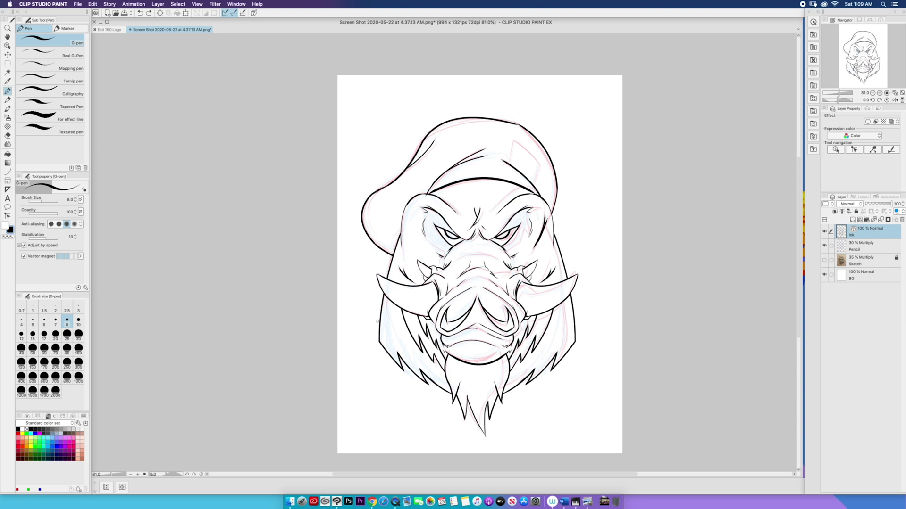
drag(377, 321, 397, 366)
key(super+z)
drag(379, 308, 407, 389)
drag(574, 288, 561, 368)
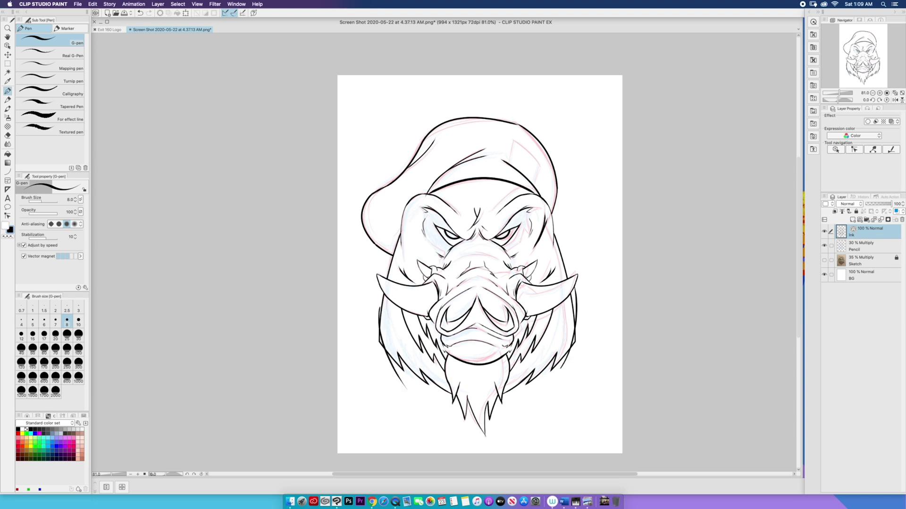
- Erase the leftover angular corners and stray line ends along both outer mane contours with the Vector eraser
click(7, 135)
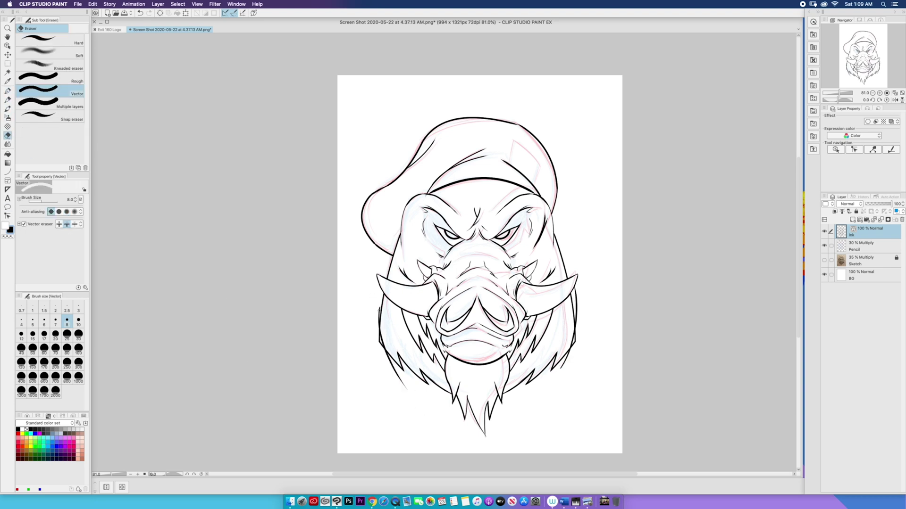
mouse_move(378, 304)
mouse_down()
mouse_move(379, 333)
mouse_move(406, 389)
mouse_up()
drag(575, 325, 573, 348)
- Ink the patch on the cap and accent lines on its left bulge, the snout bridge and the lower lip with the G-pen at size 8
click(7, 91)
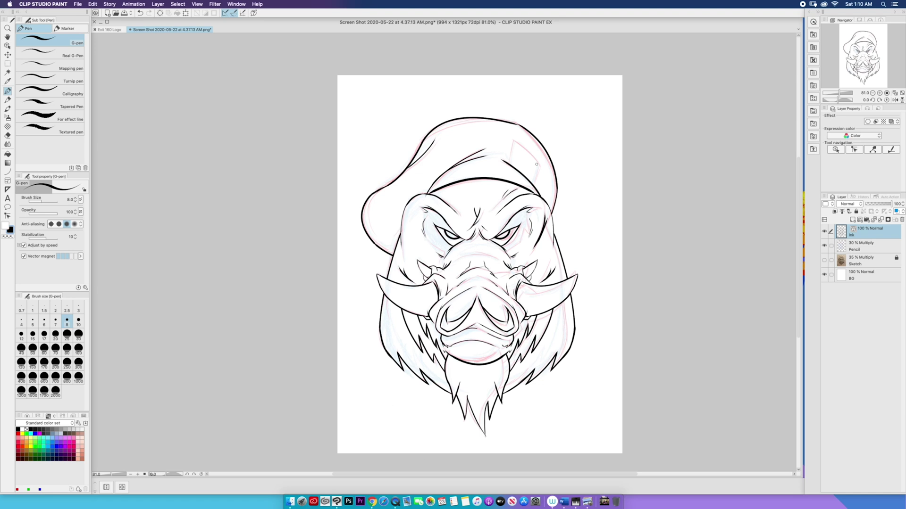
drag(540, 168, 516, 142)
drag(371, 199, 374, 238)
drag(495, 259, 474, 252)
drag(481, 357, 498, 352)
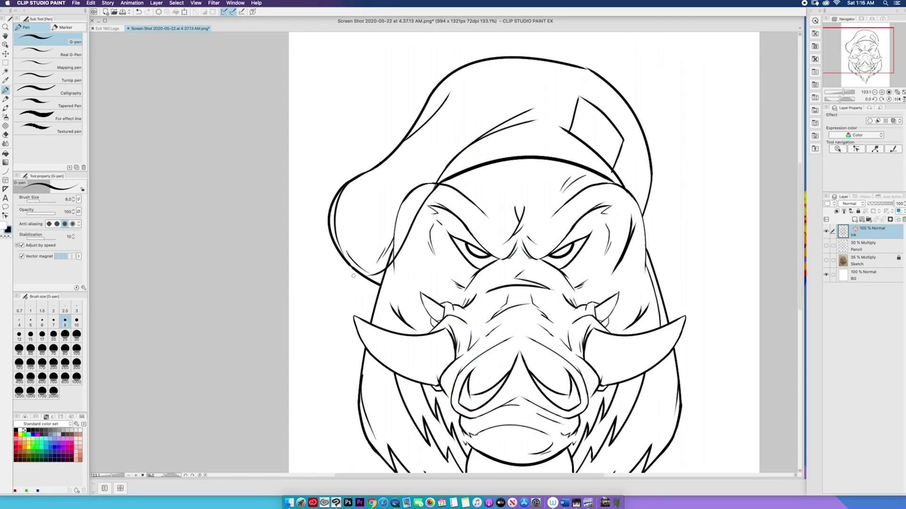
- Rework the lower contour of the cap's left bulge with the G-pen and erase its doubled outlines with the Vector eraser
mouse_move(438, 186)
mouse_down()
mouse_move(400, 219)
mouse_move(447, 182)
mouse_move(374, 287)
mouse_move(330, 240)
mouse_up()
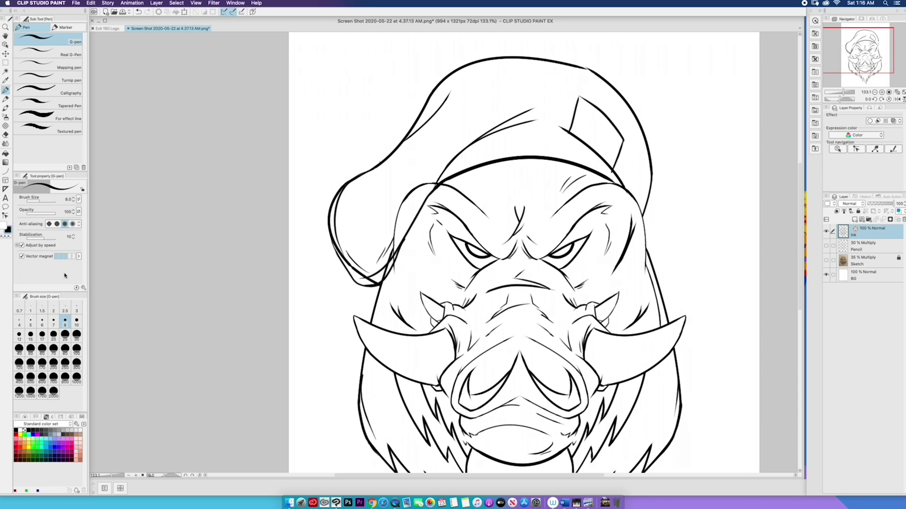
click(6, 136)
mouse_move(367, 263)
mouse_down()
mouse_move(336, 194)
mouse_move(414, 201)
mouse_move(438, 175)
mouse_move(399, 210)
mouse_move(387, 263)
mouse_move(369, 226)
mouse_move(384, 226)
mouse_move(385, 265)
mouse_move(399, 244)
mouse_up()
key(super+z)
- Adjust the curve's starting taper and redraw the bulge's outer edge and its inner edge along the head at brush size 5
click(6, 171)
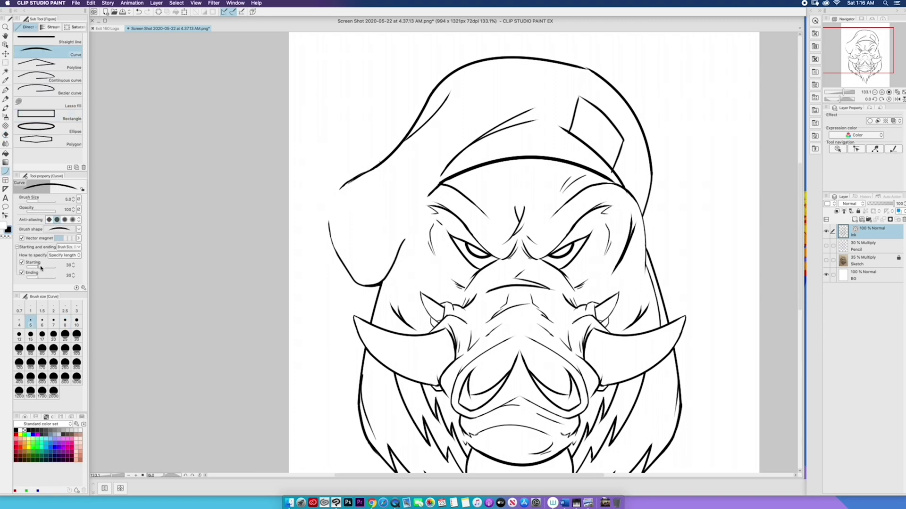
drag(38, 267, 41, 268)
click(73, 267)
drag(336, 250, 353, 179)
click(314, 212)
drag(403, 241, 441, 184)
click(410, 200)
- Thicken the bulge's inner edge along the head with the G-pen at size 8 and trim the excess lines with the Vector eraser
click(6, 90)
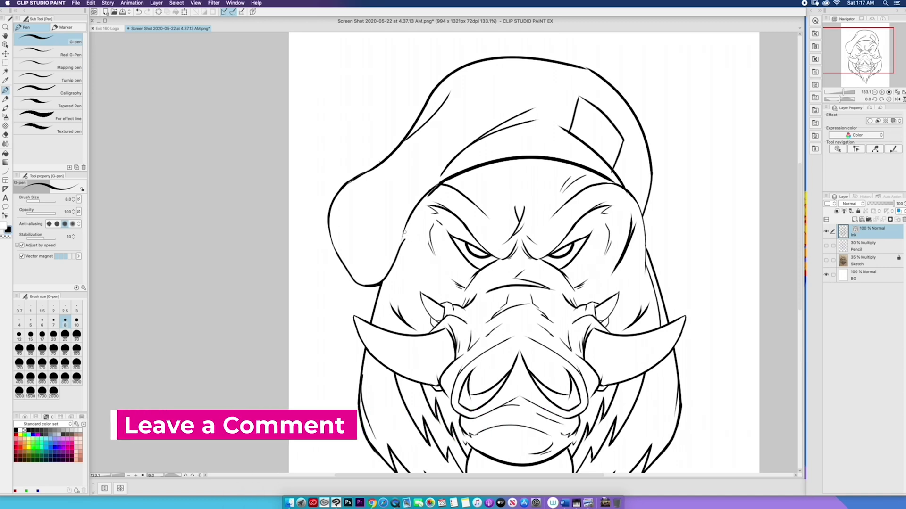
click(7, 150)
key(e)
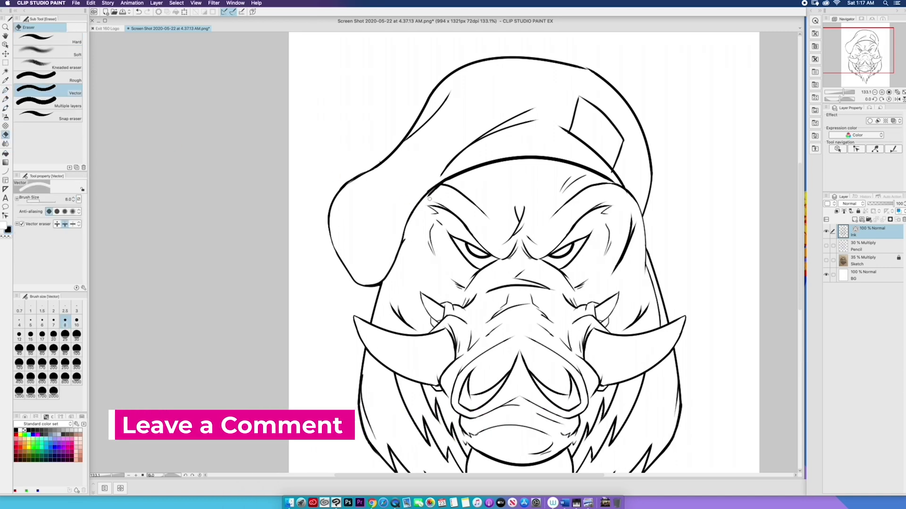
key(p)
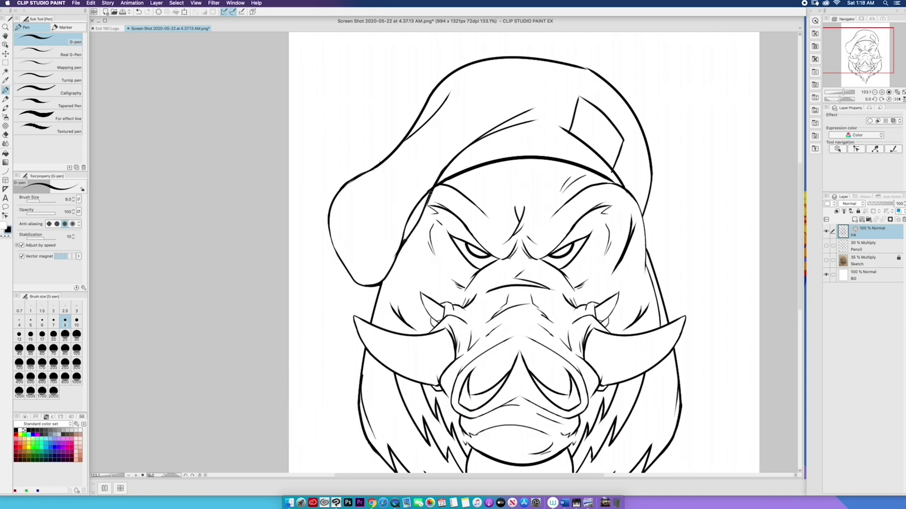
key(e)
drag(406, 228, 398, 251)
drag(410, 213, 427, 192)
scroll(356, 343, down, 2)
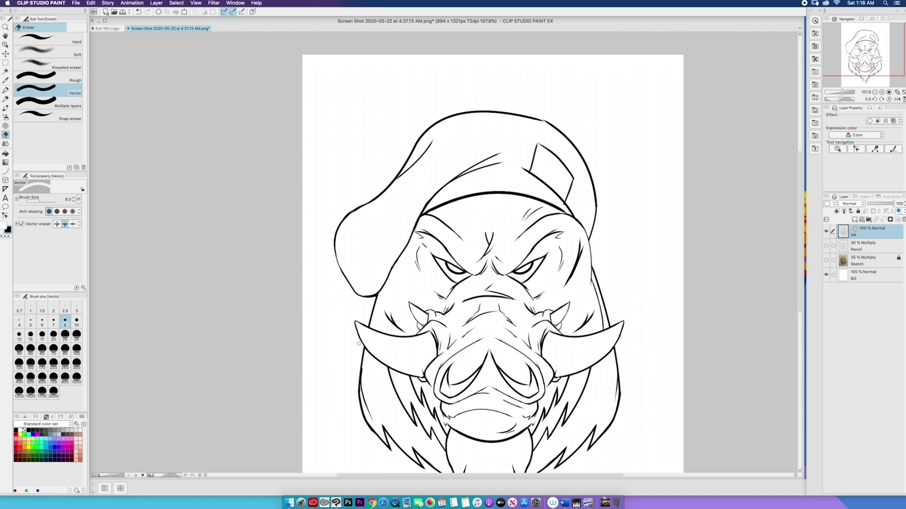
- Ink a crease along the cap's left bulge and a fold line above the headband with the Curve tool at size 4
key(u)
key(bracketleft)
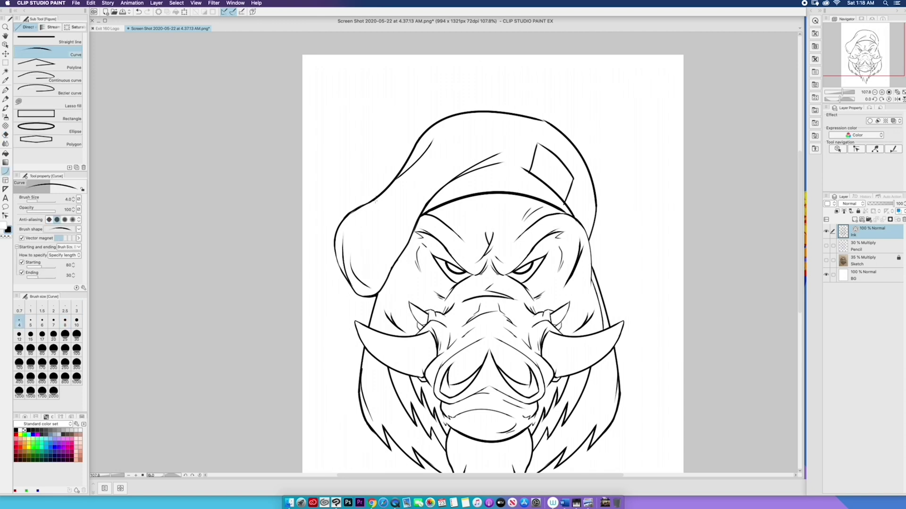
drag(357, 210, 415, 172)
click(369, 210)
drag(422, 217, 508, 178)
click(459, 185)
- Add finer curved fold lines above the headband, below the patch and at the crown's right shoulder at brush size 2.5
key(bracketleft)
key(bracketleft)
drag(449, 193, 502, 175)
click(473, 179)
drag(565, 212, 524, 182)
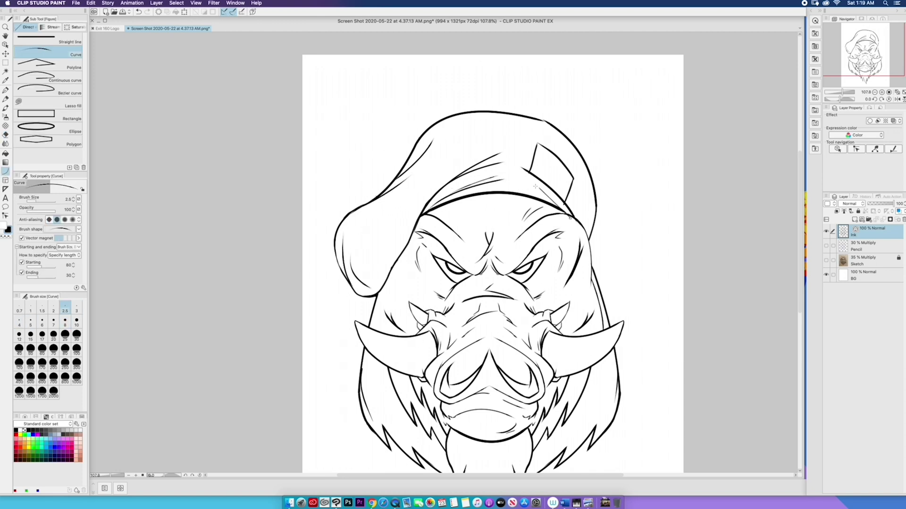
click(543, 188)
drag(520, 124, 555, 132)
click(541, 123)
- Ink a thin, wavy crack line from the forehead down past the left eye with the G-pen at size 4
click(6, 91)
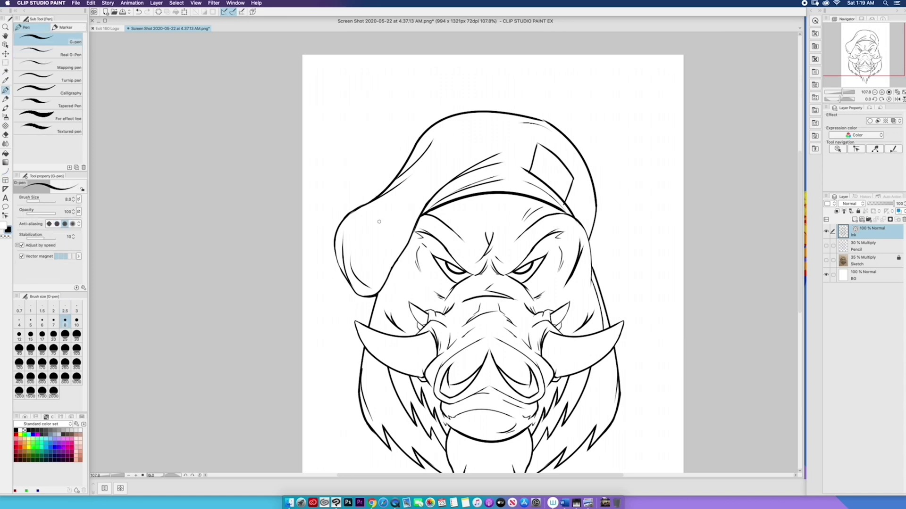
key(bracketleft)
key(bracketleft)
key(bracketleft)
key(bracketleft)
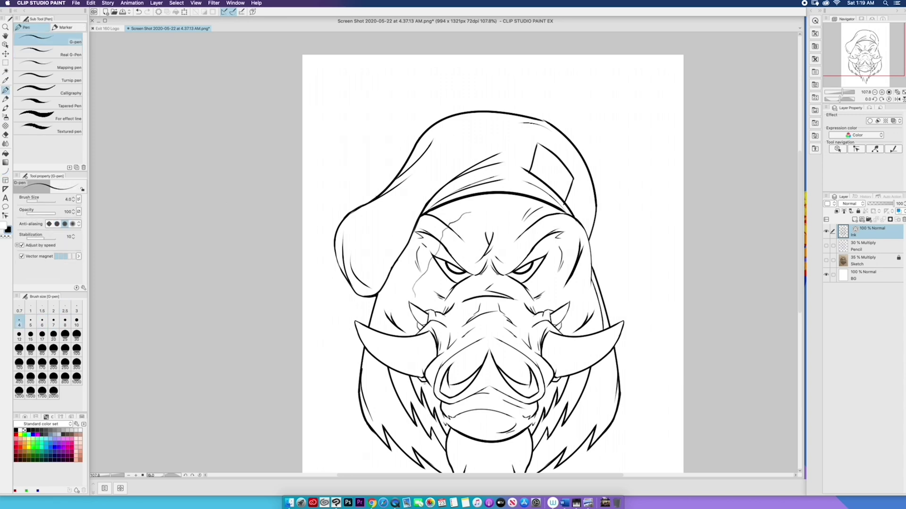
key(e)
- Add a new raster layer for solid blacks and place it above the Ink layer
key(g)
click(874, 246)
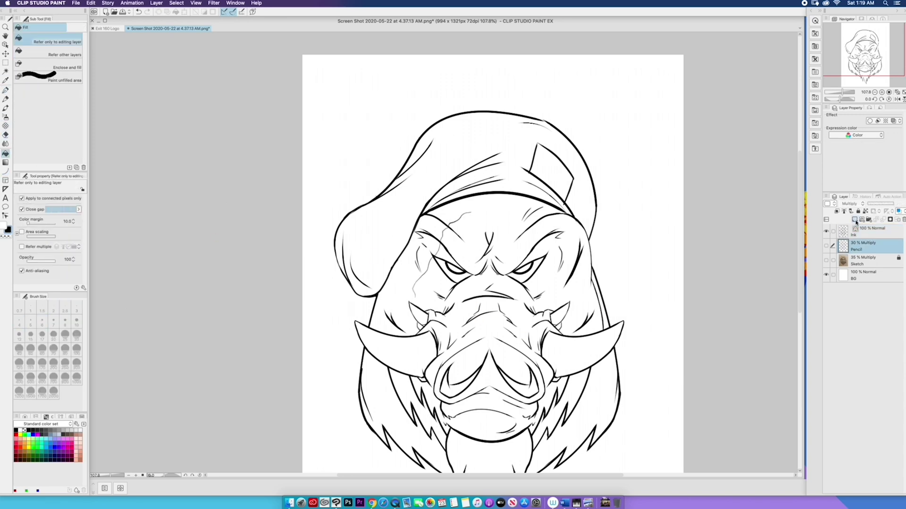
click(855, 221)
click(455, 277)
key(super+z)
drag(863, 233, 861, 246)
click(865, 233)
- Fill both irises and both nostrils with black on Layer 1, using the fill that refers to other layers
click(452, 277)
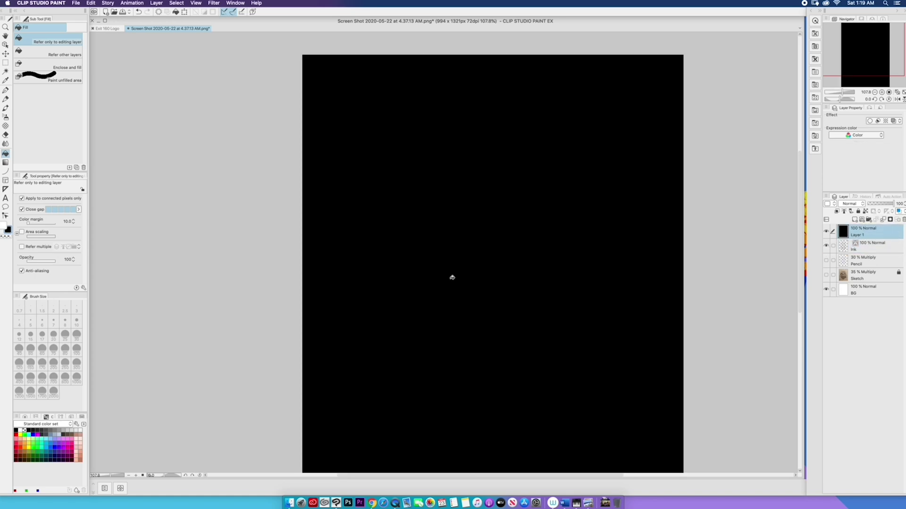
key(ctrl+z)
click(52, 52)
click(455, 269)
click(523, 268)
click(453, 382)
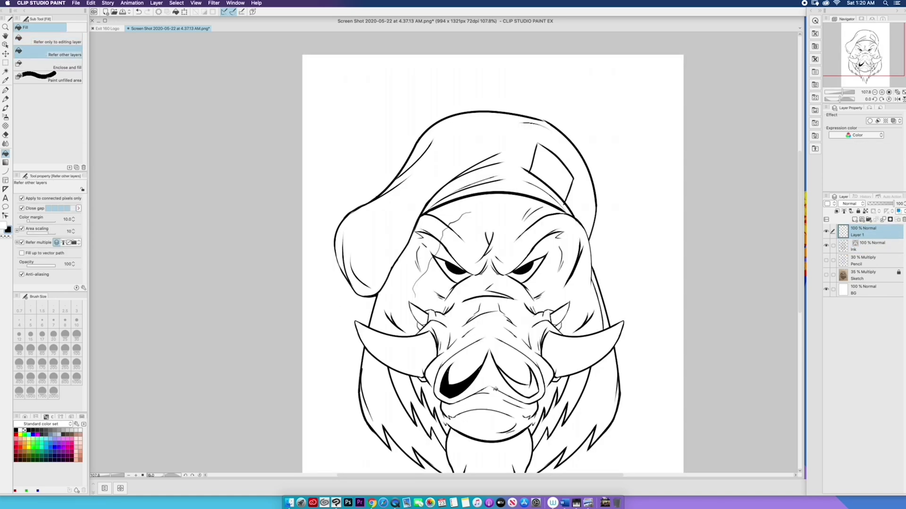
click(530, 389)
scroll(396, 413, down, 2)
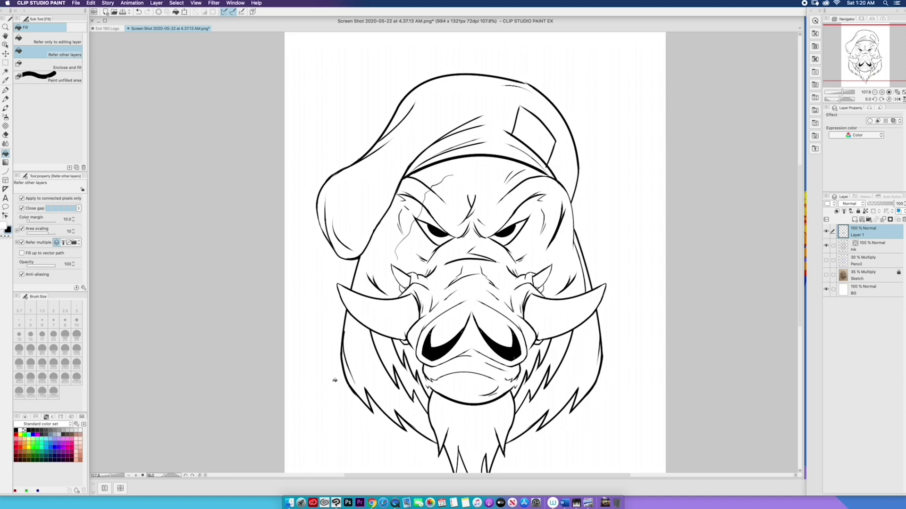
- Patch the small unfilled gaps in the nostrils and eyes with black Lasso fill shapes
click(5, 171)
click(50, 104)
drag(384, 346, 436, 347)
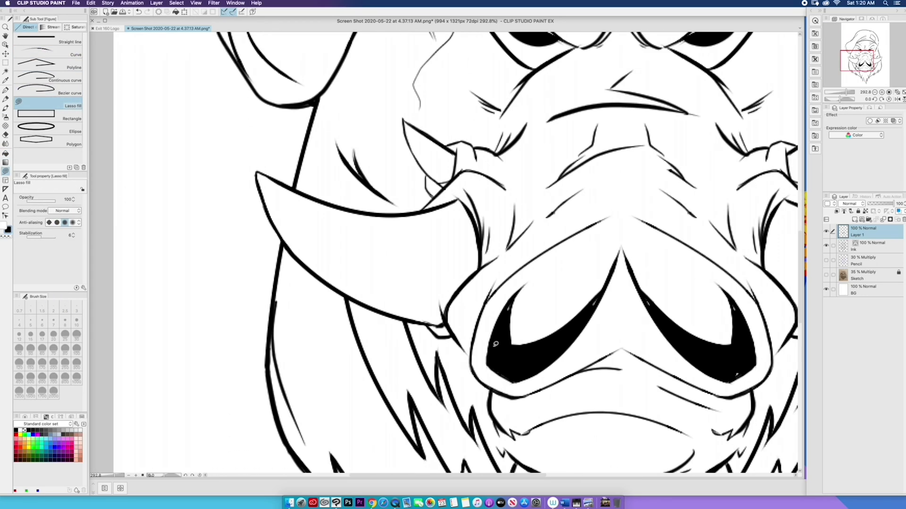
drag(499, 357, 449, 359)
scroll(449, 359, right, 2)
scroll(449, 359, up, 1)
scroll(537, 346, up, 10)
scroll(538, 347, right, 2)
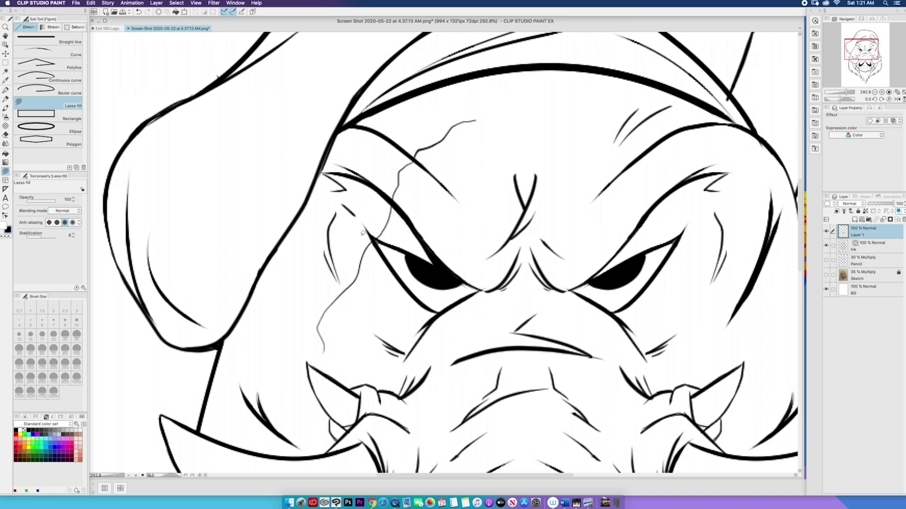
mouse_move(594, 279)
mouse_down()
mouse_move(663, 197)
mouse_move(593, 279)
mouse_up()
scroll(409, 389, down, 6)
scroll(420, 253, down, 3)
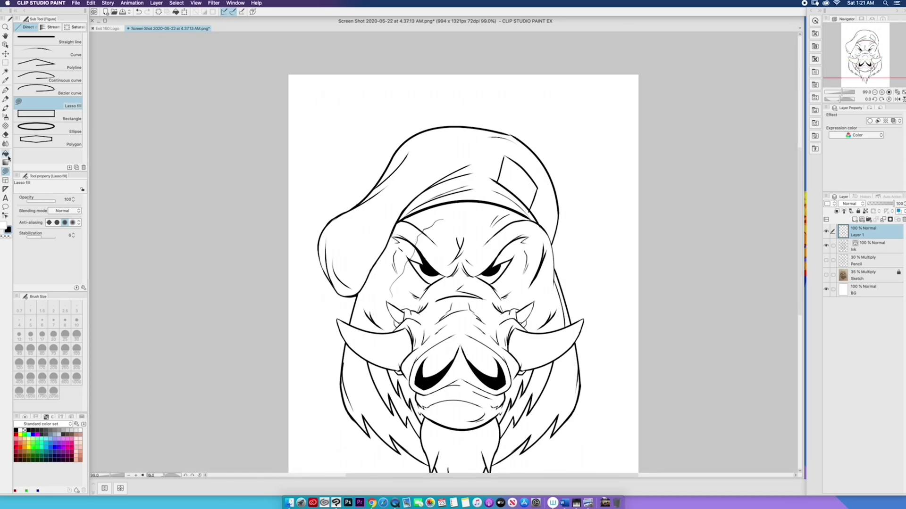
- Blacken the area between the right eye and its brow with an untapered curve at size 5 and Lasso fill
click(47, 77)
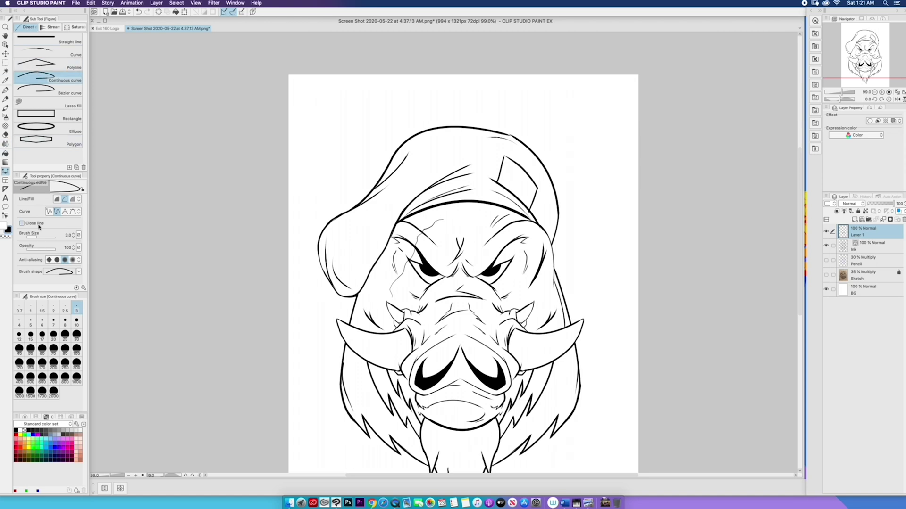
click(47, 52)
click(22, 273)
click(22, 275)
key(bracketright)
key(bracketright)
key(bracketright)
key(bracketright)
drag(495, 269, 506, 246)
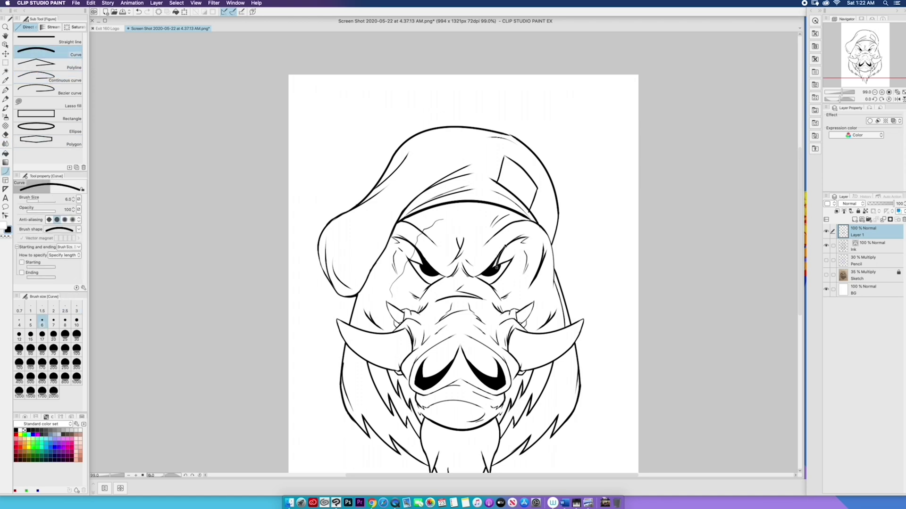
key(super+z)
key(bracketleft)
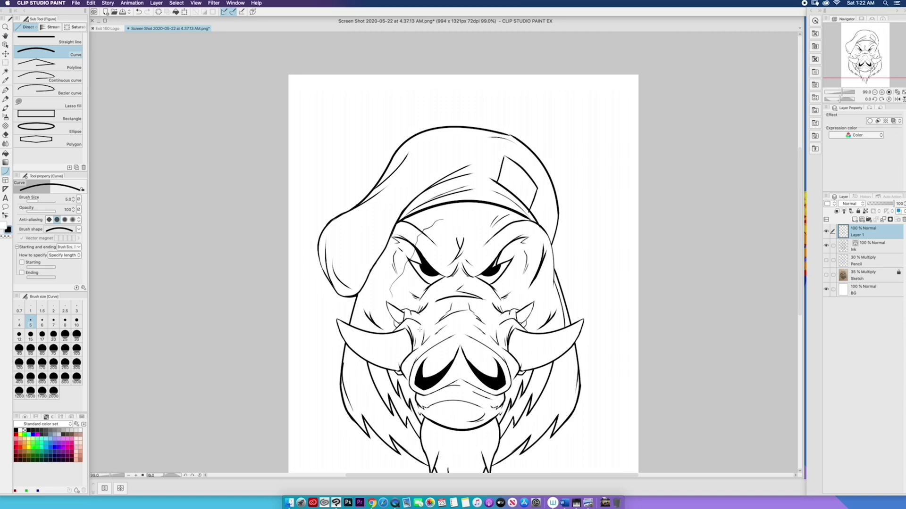
click(6, 153)
key(u)
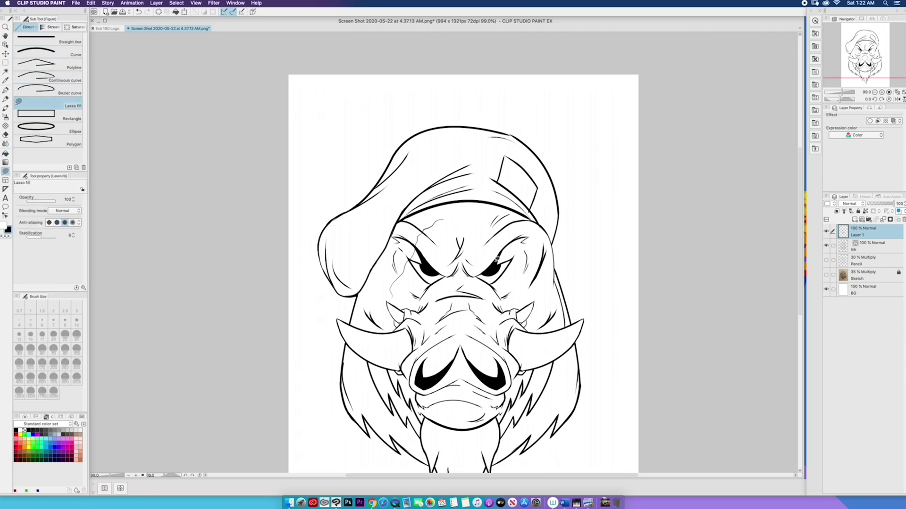
- Fill the inner fur shadows beneath both tusks with black on Layer 1
key(g)
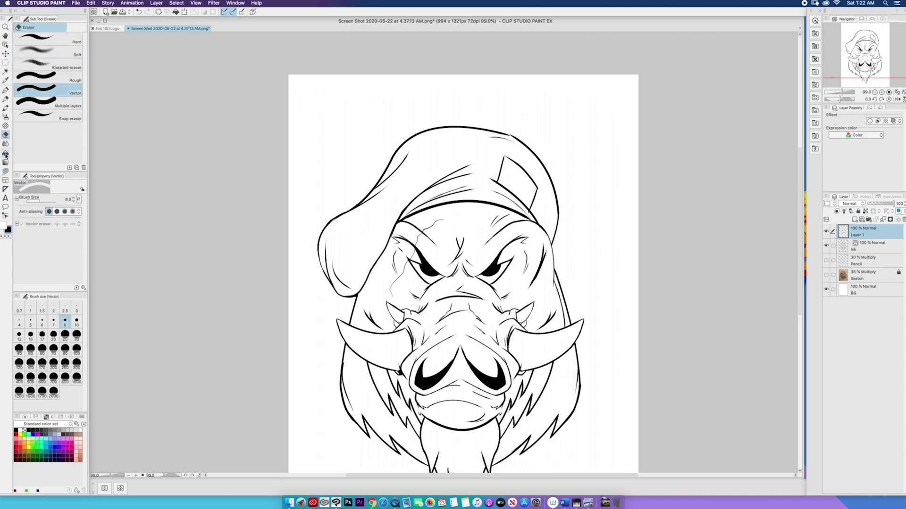
click(411, 406)
click(519, 392)
click(537, 380)
click(511, 408)
drag(378, 433, 354, 369)
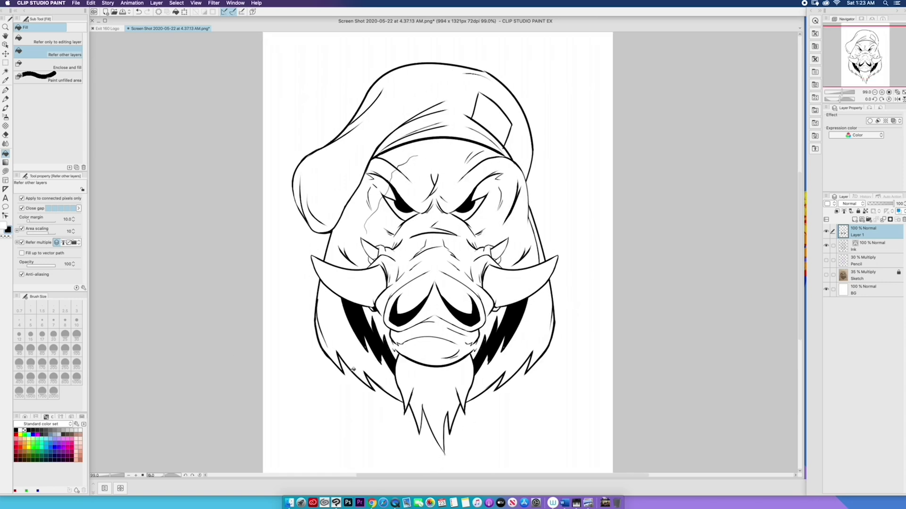
- Close the leftover white specks in both fur shadows with Lasso fill
click(6, 171)
scroll(350, 286, up, 5)
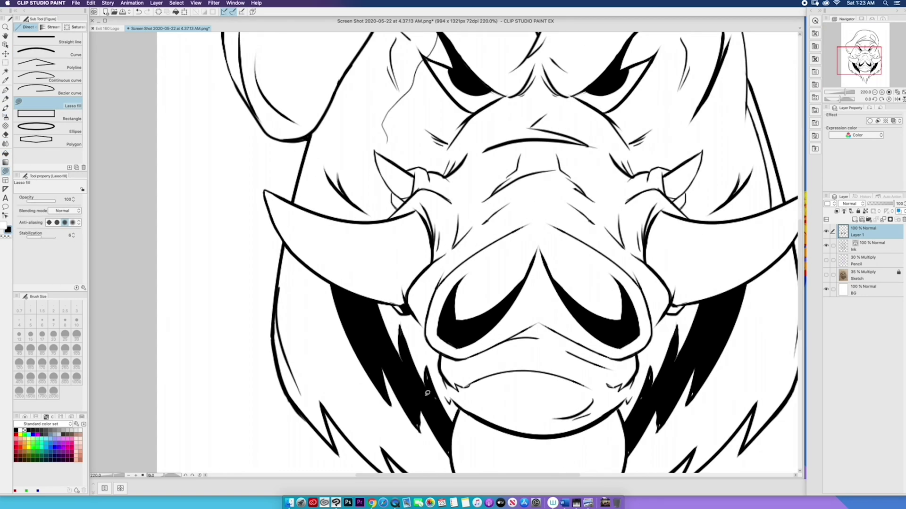
scroll(440, 431, right, 5)
scroll(441, 431, down, 1)
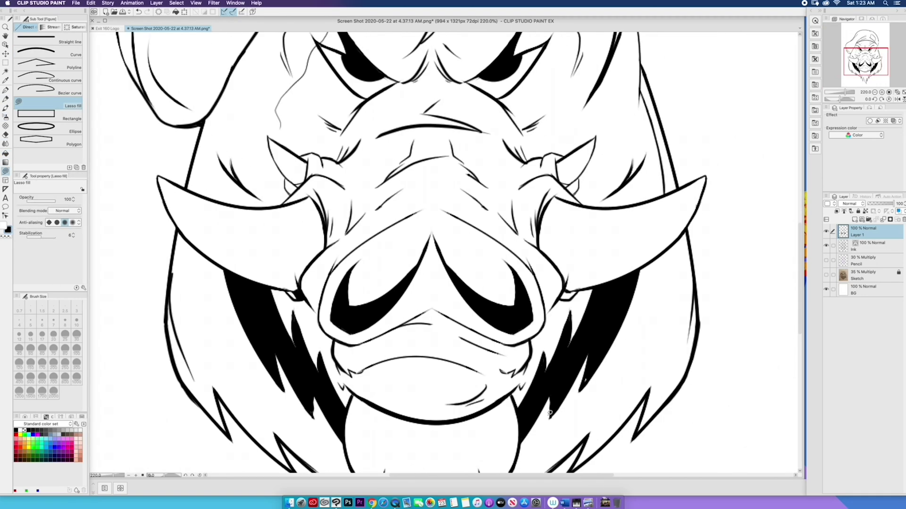
drag(467, 238, 415, 505)
- Draw a jagged shadow outline inside the beard on Layer 1 with the G-pen at size 6 and fill it black
click(871, 246)
key(e)
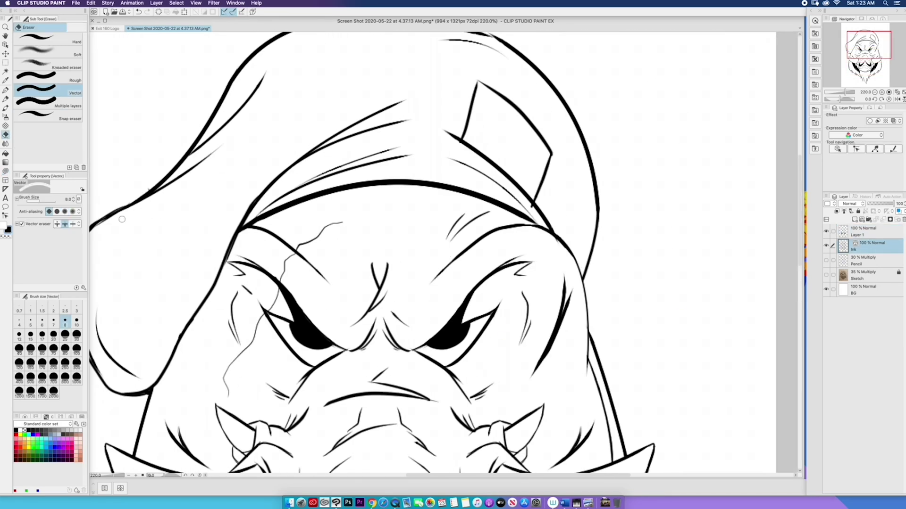
click(6, 91)
click(871, 231)
scroll(511, 220, down, 5)
mouse_move(337, 443)
mouse_down()
mouse_move(354, 374)
mouse_move(381, 360)
mouse_up()
click(53, 322)
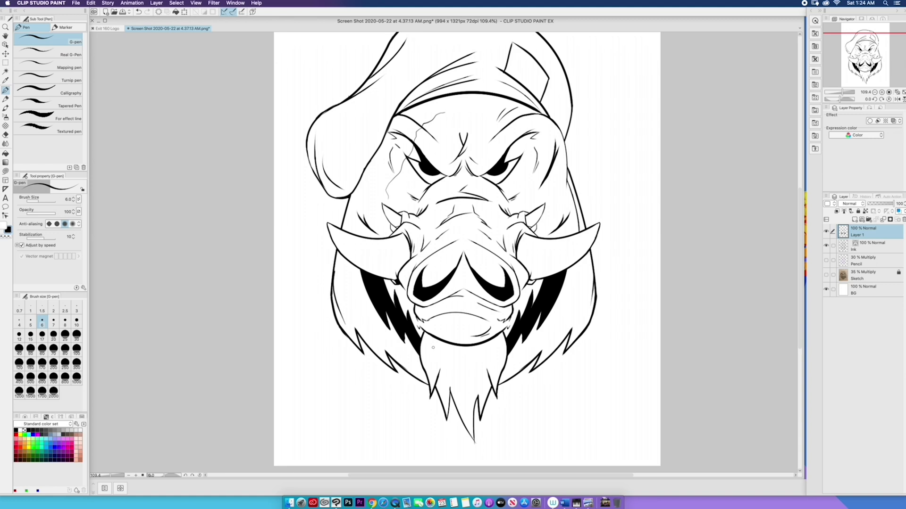
drag(430, 335, 467, 408)
drag(491, 406, 466, 340)
click(5, 135)
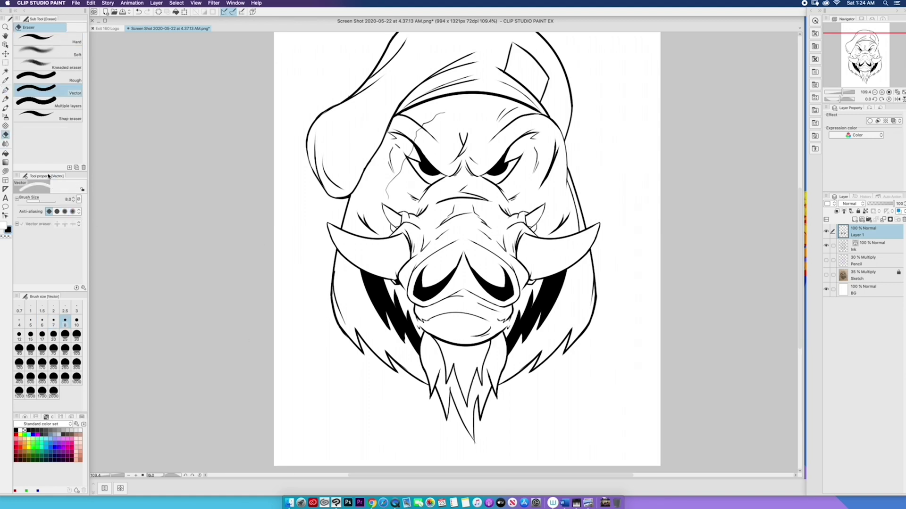
click(6, 154)
click(465, 361)
- Try adding black Lasso fill shadows on the snout's left side beside the tusk's base
click(6, 172)
drag(409, 231, 412, 244)
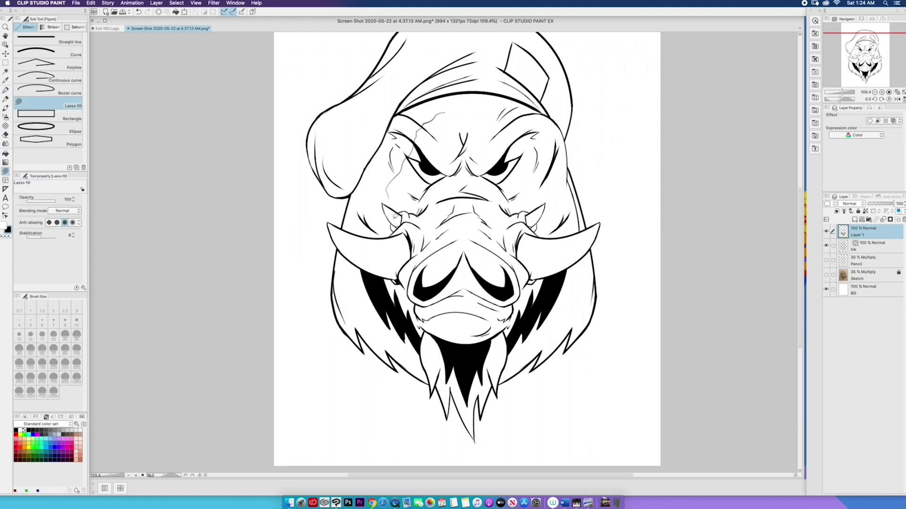
mouse_move(427, 206)
mouse_down()
mouse_move(423, 246)
mouse_move(415, 223)
mouse_move(423, 248)
mouse_move(409, 207)
mouse_move(416, 211)
mouse_up()
key(super+z)
key(super+z)
- Ink tapered accent lines around the right brow on the Ink layer with the Curve tool, at sizes 5 and 2.5
click(47, 52)
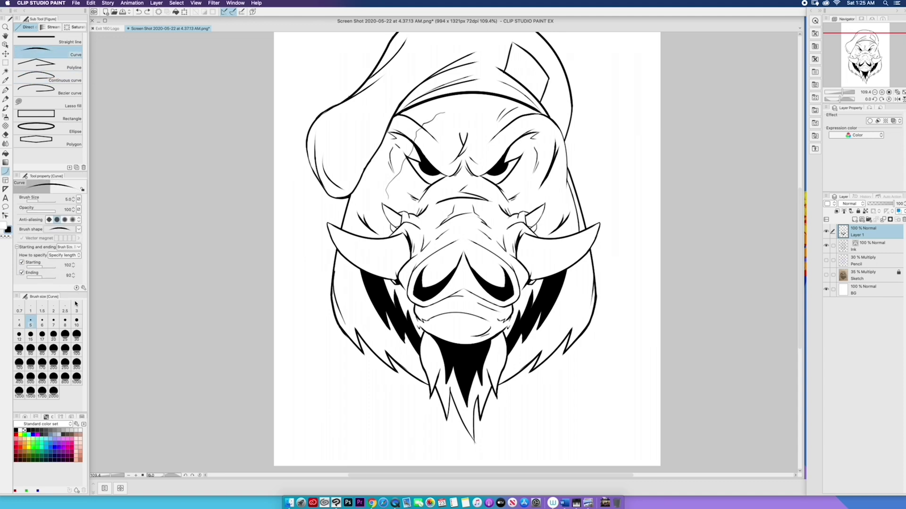
click(868, 246)
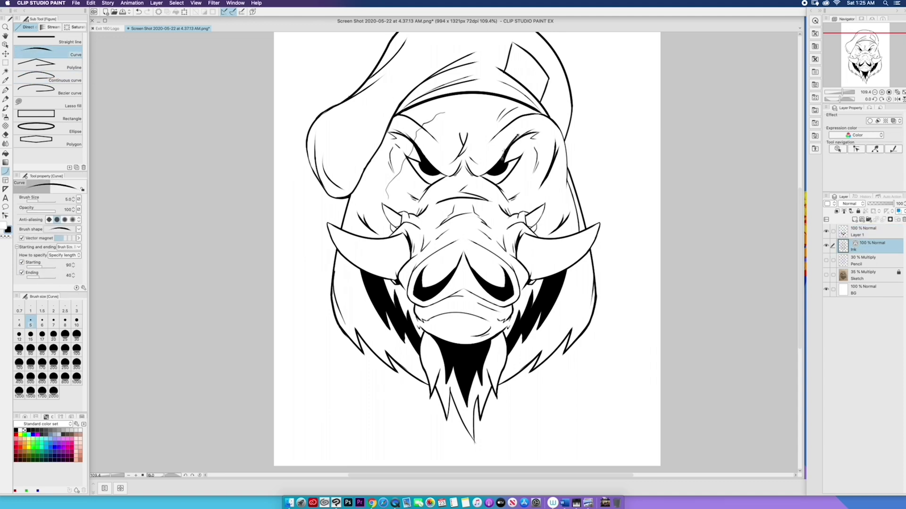
key([)
key([)
key([)
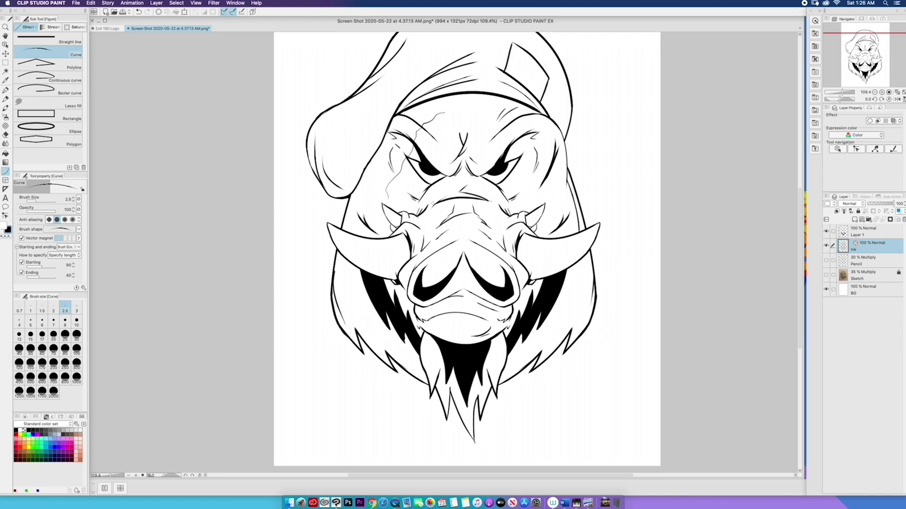
- Refine the nostril contours with the Curve tool at size 6 and the G-pen at size 5
key(bracketright)
key(bracketright)
key(bracketright)
key(bracketright)
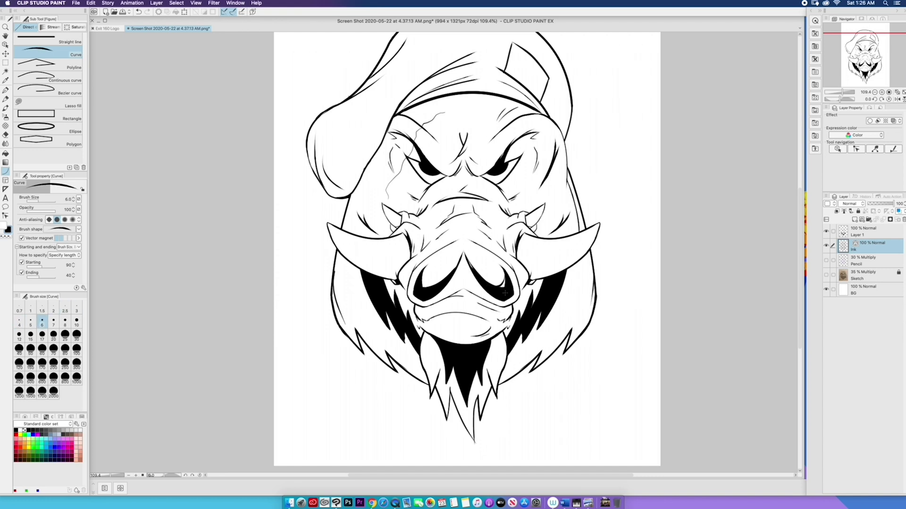
key(p)
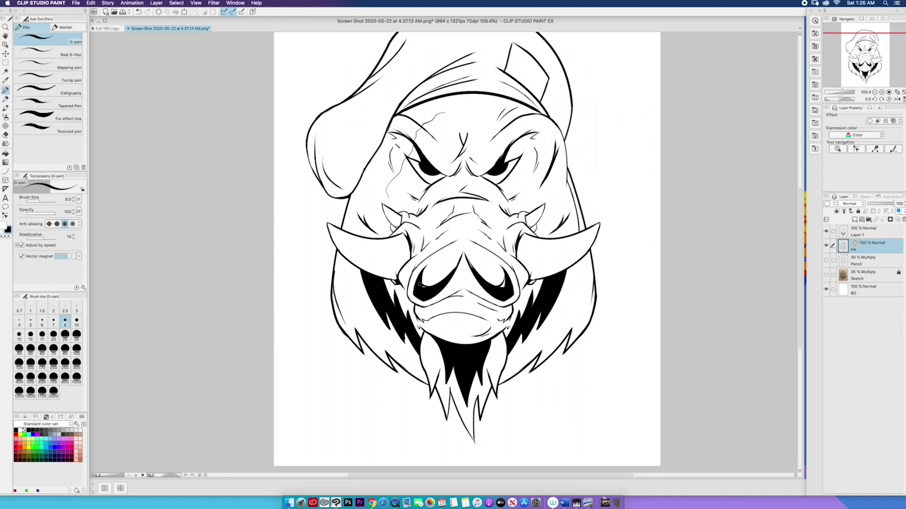
key(bracketleft)
key(bracketleft)
key(bracketleft)
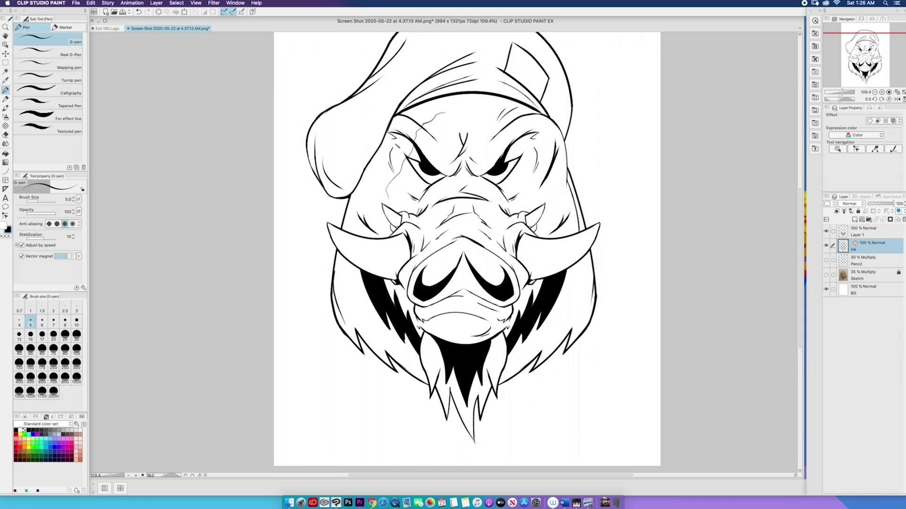
- Strengthen the snout's upper contour with the Curve tool at size 8 and add finer nostril lines at size 5
key(u)
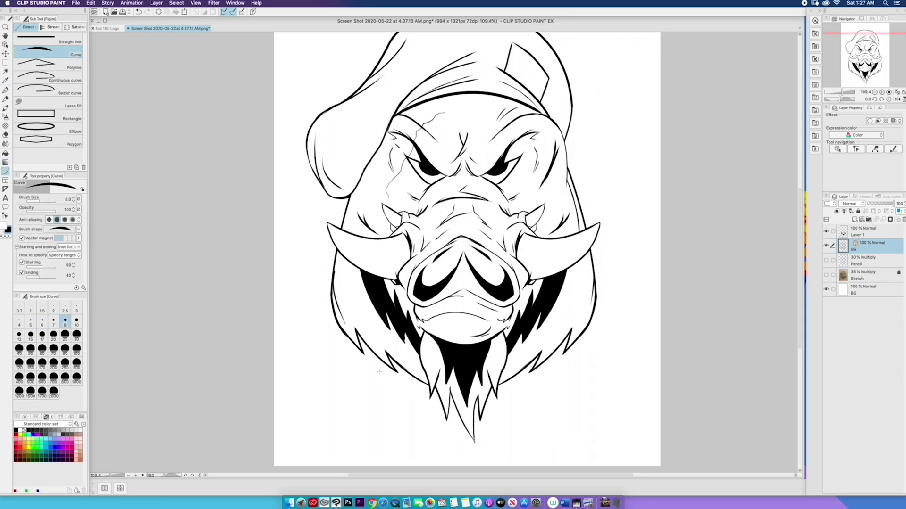
key(bracketleft)
key(bracketleft)
key(bracketleft)
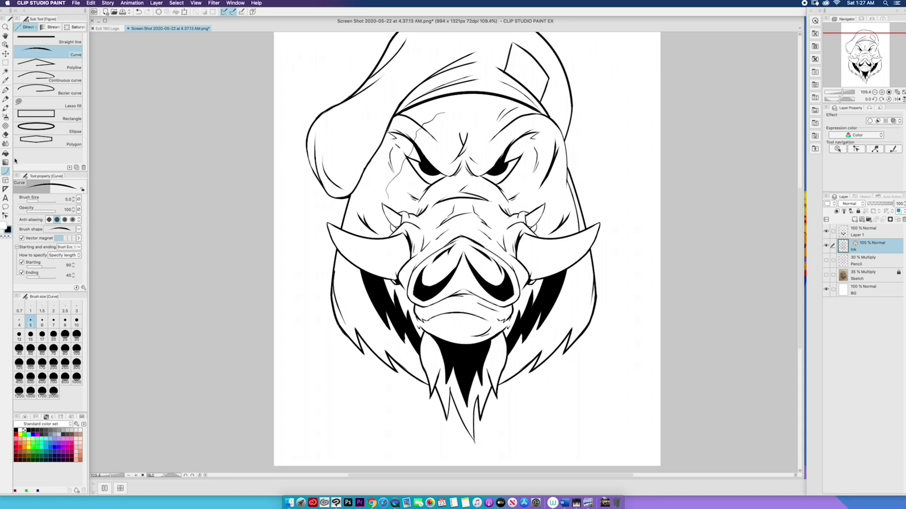
- Fill the gap between snout and upper lip black on Layer 1 and add fine beard strokes with the G-pen at size 3
key(g)
key(alt+bracketright)
click(6, 90)
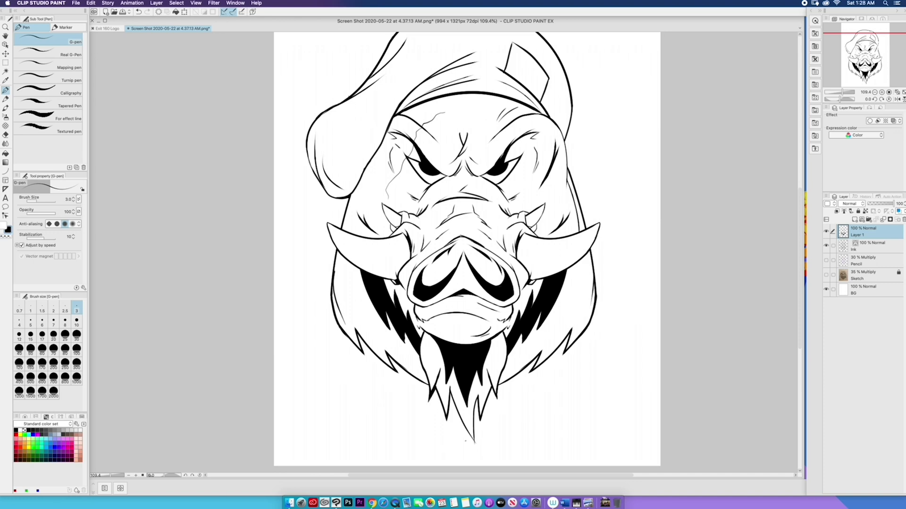
click(6, 171)
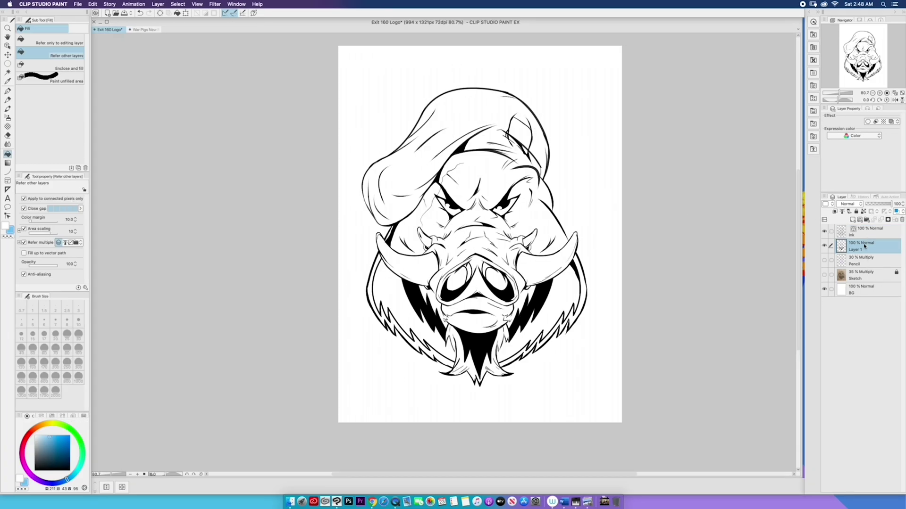
- In the Exit 160 Logo document, set Ink and Layer 1 to Multiply and add a layer named Color above the Pencil layer
click(849, 228)
click(878, 260)
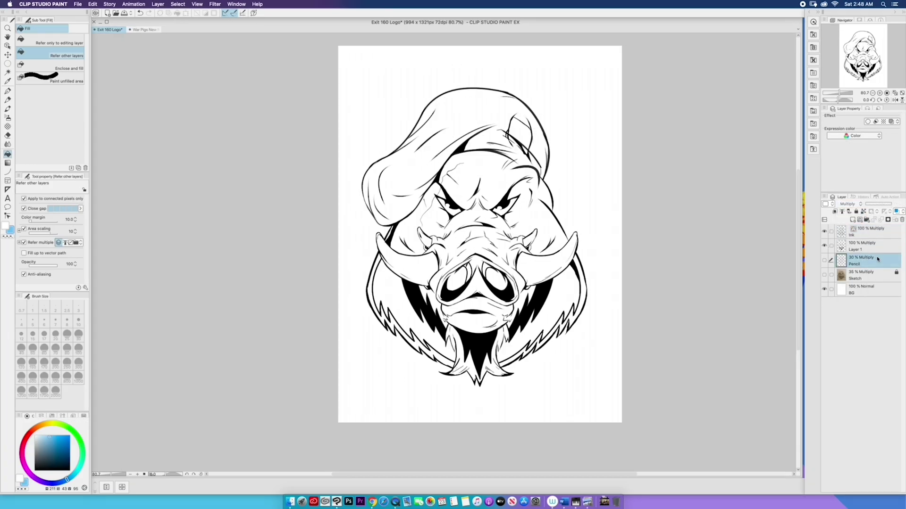
key(shift+super+n)
double_click(878, 265)
text(Color)
key(Return)
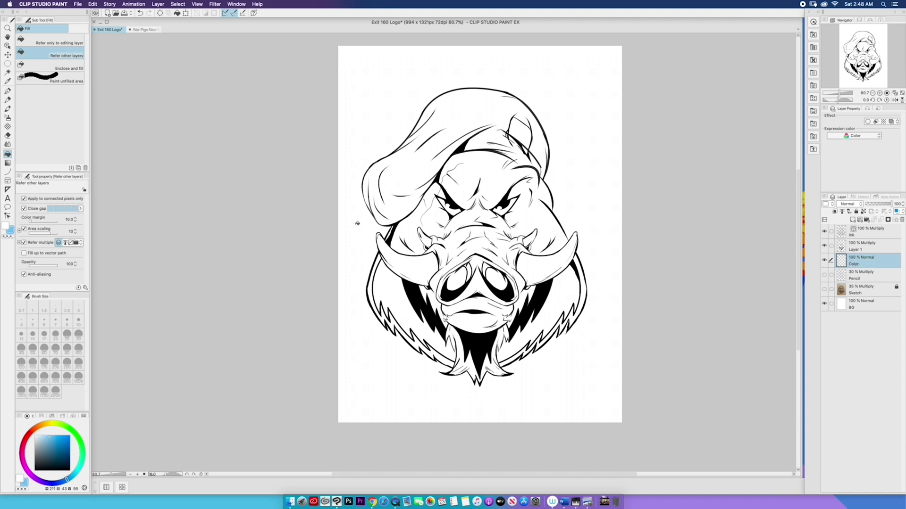
- Choose the saved teal swatch from the Standard color set as the base fill color
click(41, 416)
click(52, 416)
click(18, 464)
- Try to fill the cap with teal region by region on the Color layer
click(410, 165)
click(483, 138)
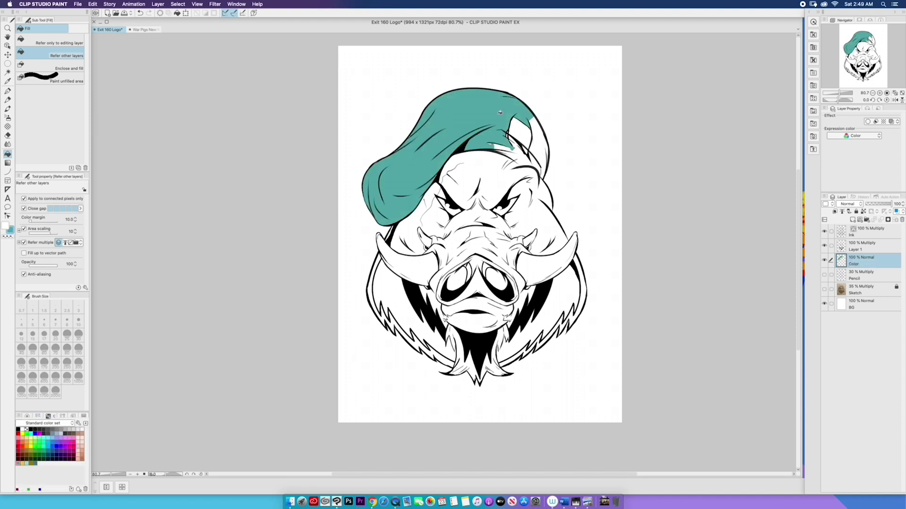
click(521, 130)
click(539, 151)
key(super+z)
- Select the boar's whole silhouette by auto-selecting the empty area around it on the Ink layer and inverting the selection
key(w)
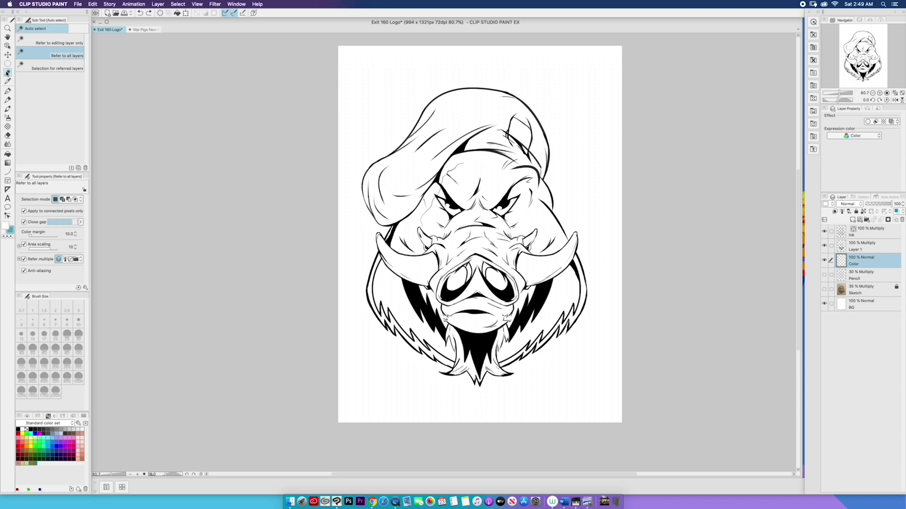
click(838, 233)
click(378, 134)
key(shift+super+i)
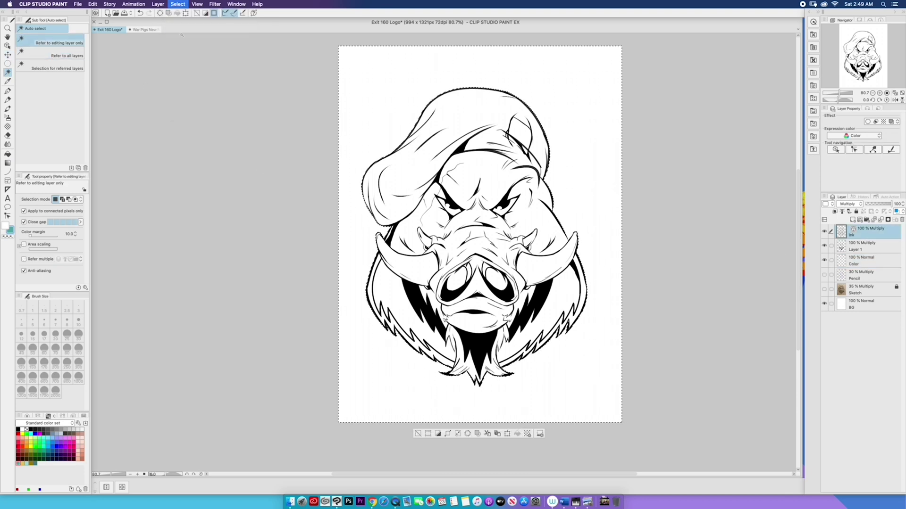
- With Ink and Layer 1 hidden, fill the selected silhouette teal on the Color layer and clear the selection
click(824, 232)
click(824, 246)
click(844, 261)
key(g)
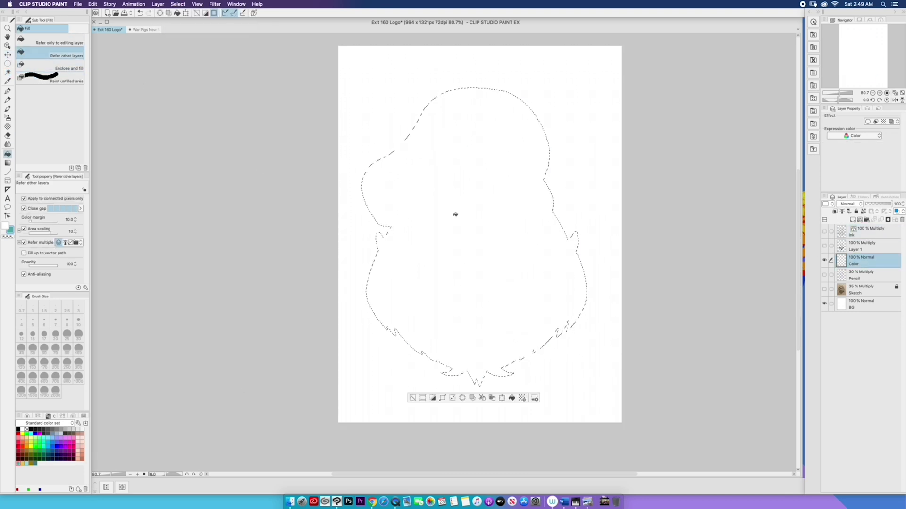
click(455, 213)
key(super+d)
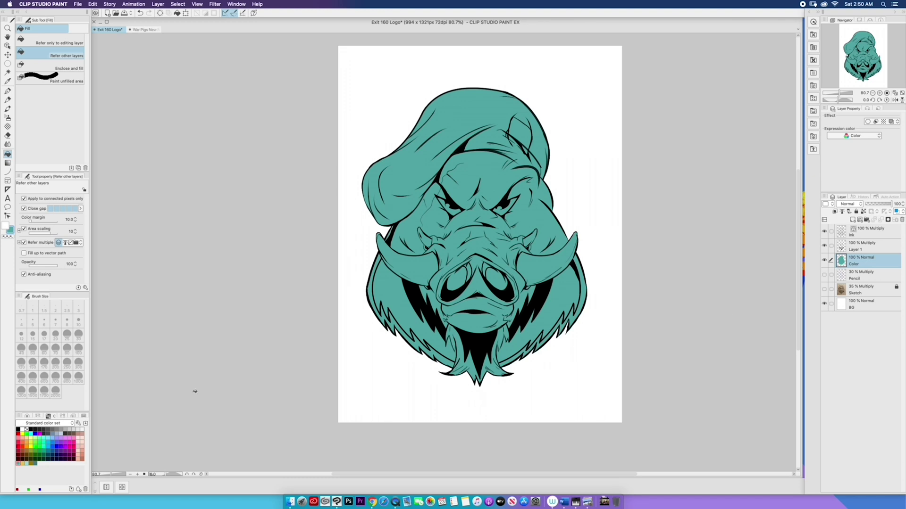
- Fill both eyes, the two large tusks and the two small upper tusks with white
click(23, 430)
click(449, 207)
click(504, 208)
click(405, 261)
click(542, 260)
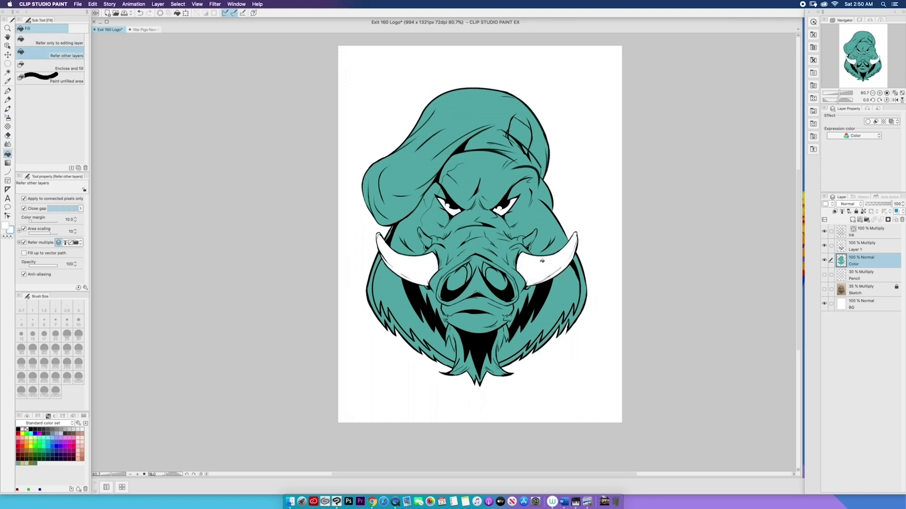
click(425, 238)
click(530, 238)
- Fill the inner fur on both sides, the upper lip and the chin with light teal
click(581, 295)
click(451, 342)
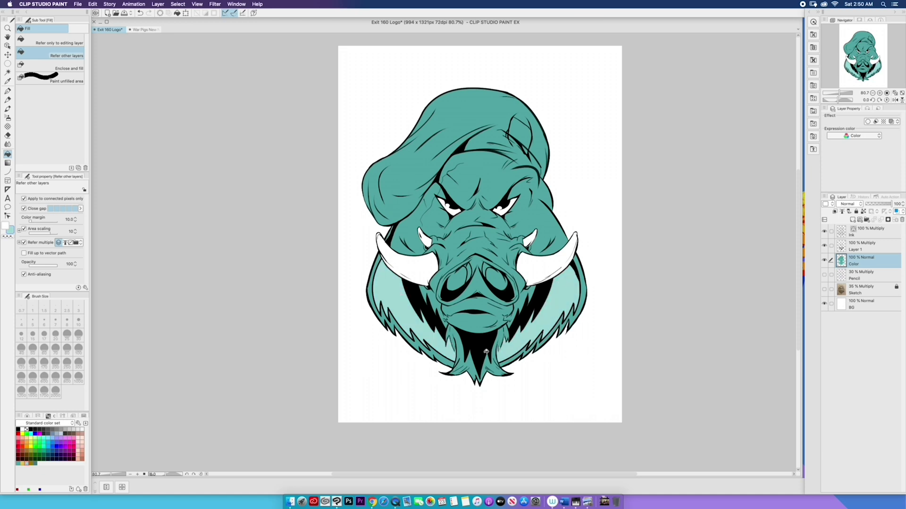
click(480, 284)
click(474, 305)
click(469, 326)
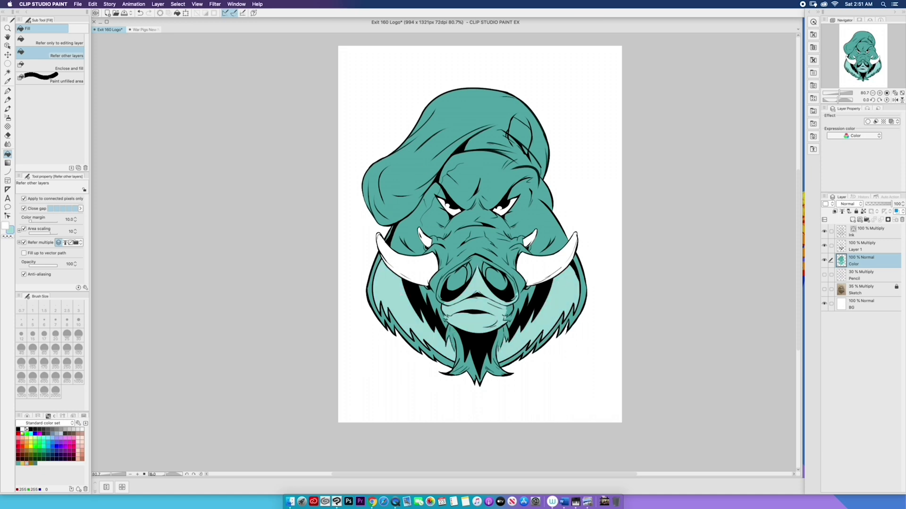
- Fill the cap and its badge with mustard yellow, and complete the brim with Lasso fill
click(462, 114)
click(519, 132)
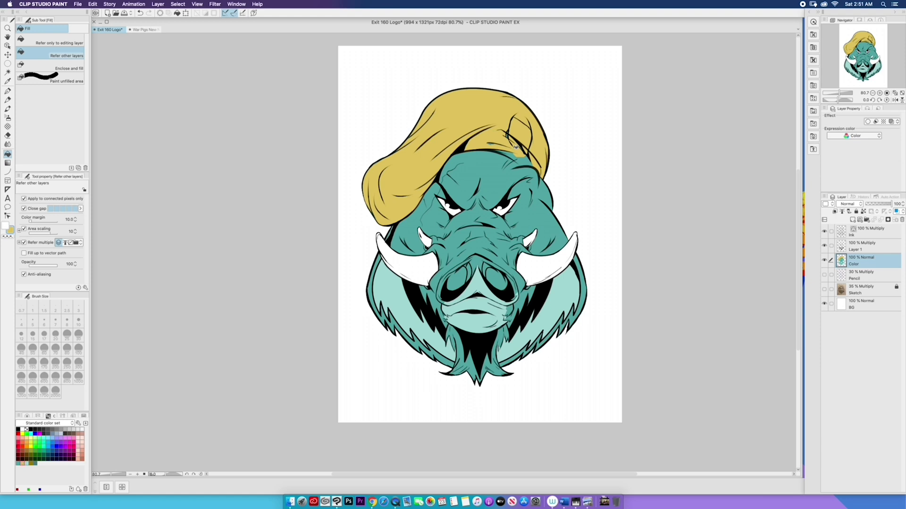
key(u)
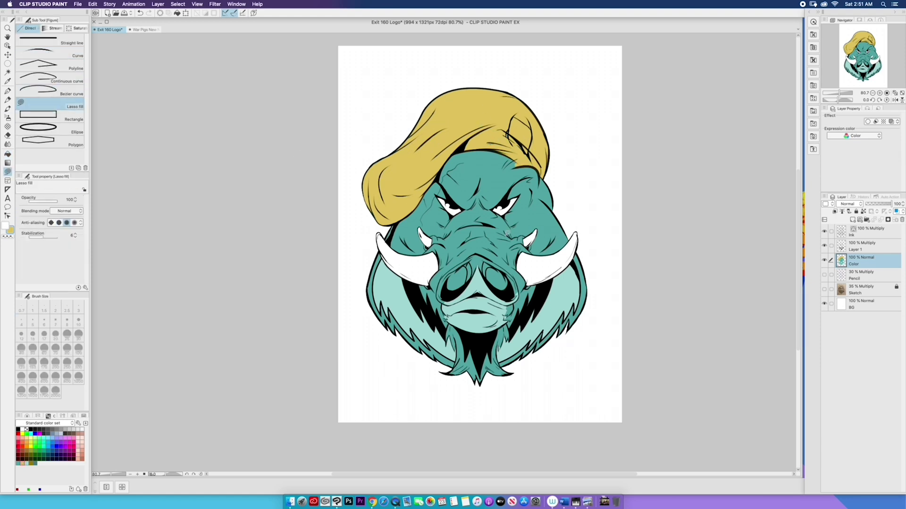
- Try to fill the jagged outer fur fringe on both sides with black
click(18, 430)
key(g)
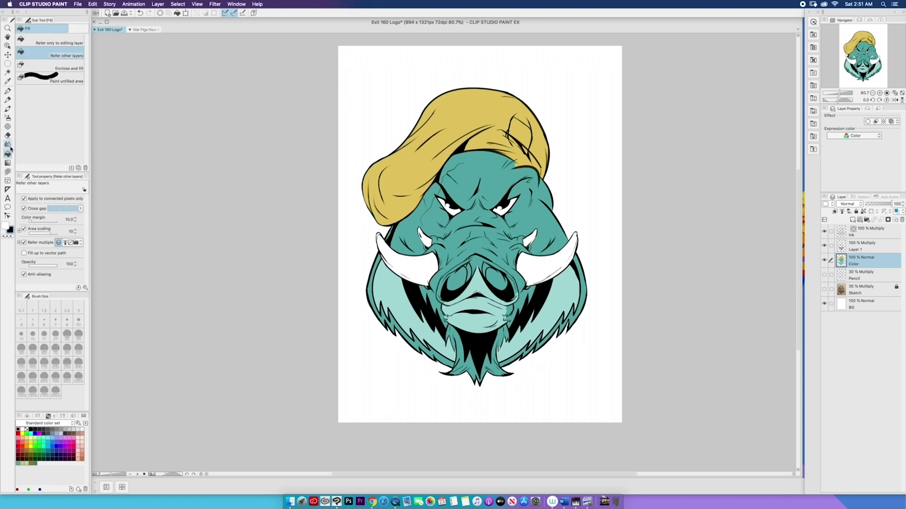
drag(370, 302, 437, 354)
mouse_move(505, 363)
mouse_down()
mouse_move(559, 327)
mouse_move(583, 284)
mouse_up()
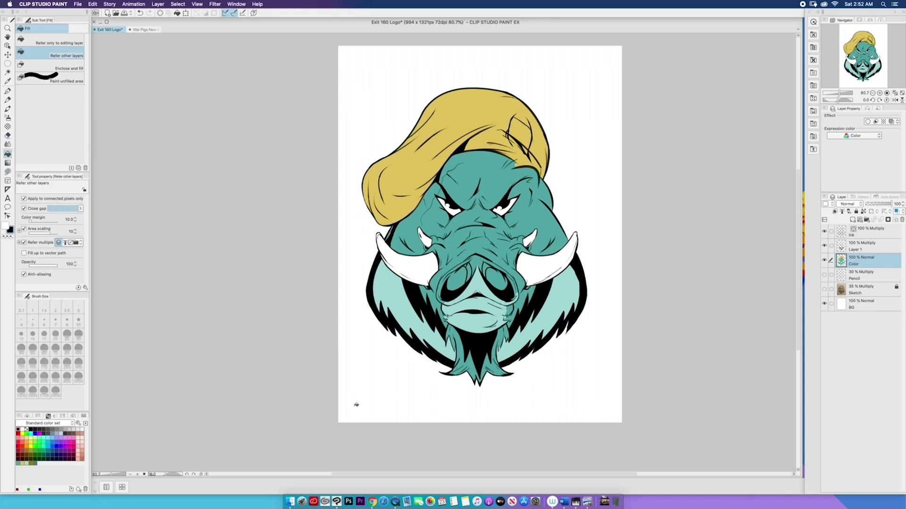
key(super+z)
key(super+z)
key(super+z)
- Lasso-fill dark teal shadows inside the nostrils, along the brows and around the eyes, and on the cheek below the cap
click(35, 464)
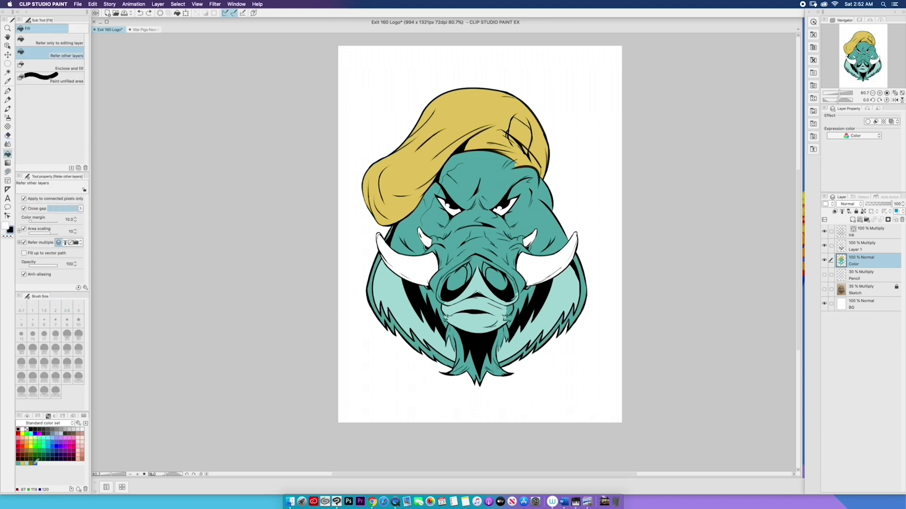
click(8, 172)
drag(496, 272, 494, 271)
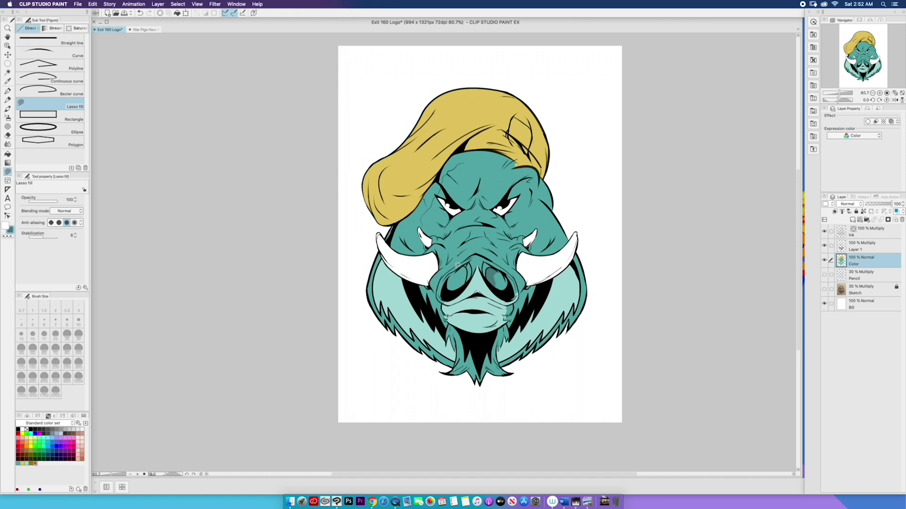
mouse_move(463, 204)
mouse_down()
mouse_move(451, 173)
mouse_move(443, 184)
mouse_move(444, 169)
mouse_move(493, 204)
mouse_move(511, 172)
mouse_move(531, 168)
mouse_up()
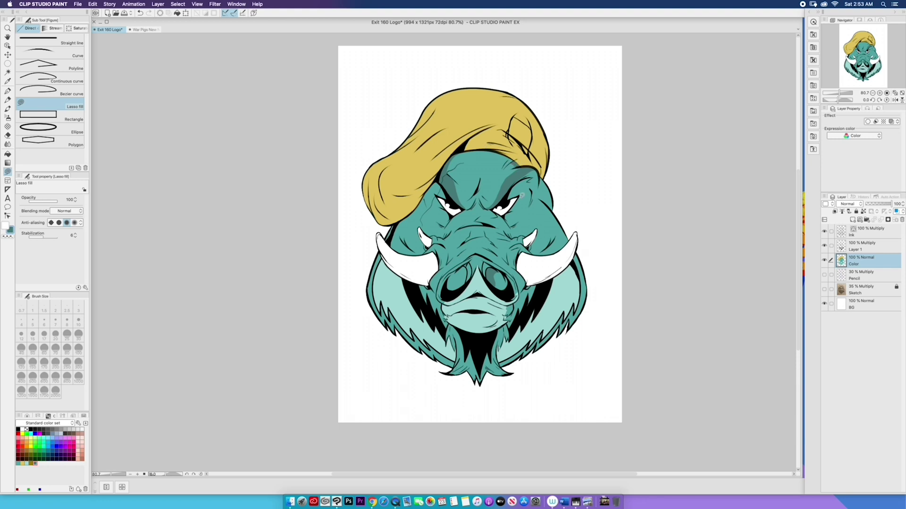
mouse_move(521, 196)
mouse_down()
mouse_move(510, 224)
mouse_move(520, 194)
mouse_move(473, 195)
mouse_up()
mouse_move(404, 227)
mouse_down()
mouse_move(398, 248)
mouse_move(409, 219)
mouse_up()
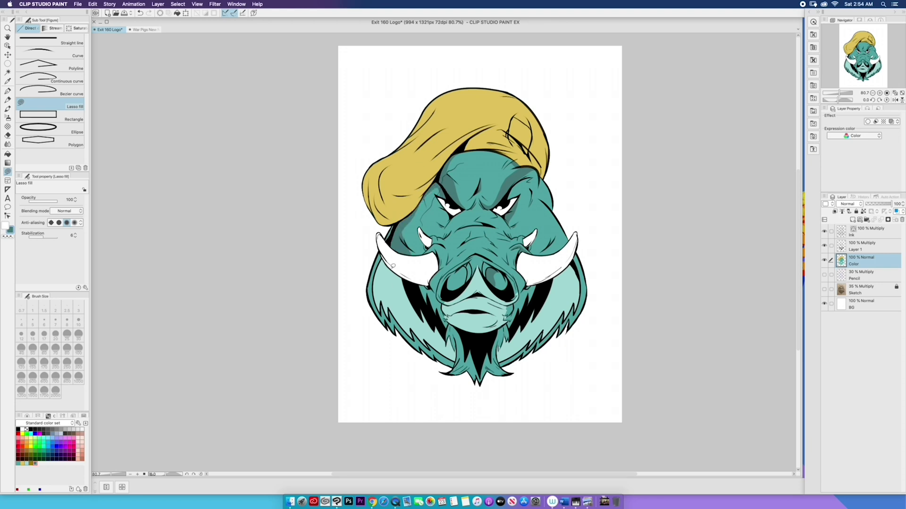
- Add dark teal lasso-filled shadows to the snout bridge, the corner of the mouth and the nostril area
drag(494, 221, 487, 259)
mouse_move(514, 319)
mouse_down()
mouse_move(516, 326)
mouse_move(506, 315)
mouse_up()
mouse_move(506, 315)
mouse_down()
mouse_move(489, 298)
mouse_move(503, 312)
mouse_up()
mouse_move(484, 270)
mouse_down()
mouse_move(477, 266)
mouse_move(514, 284)
mouse_up()
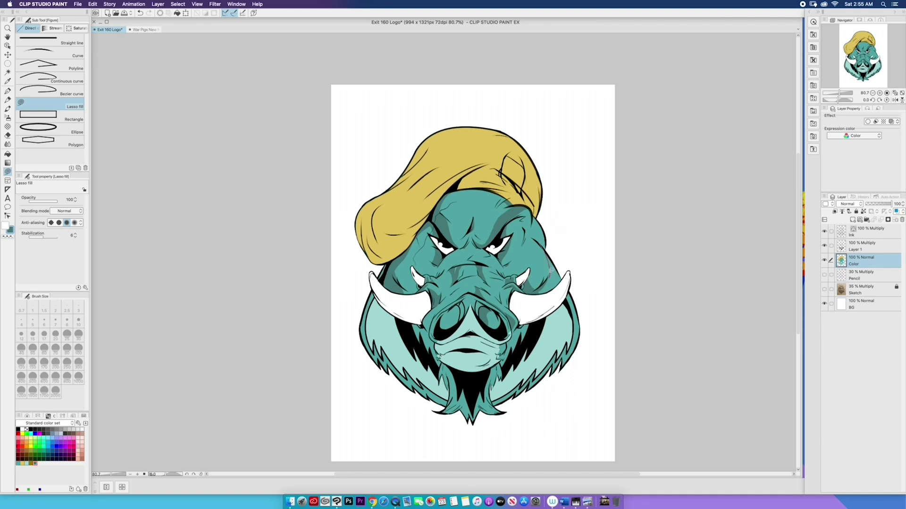
- Shade the upper lip below the nostrils and fill the jagged outer fur fringe with dark teal
key(g)
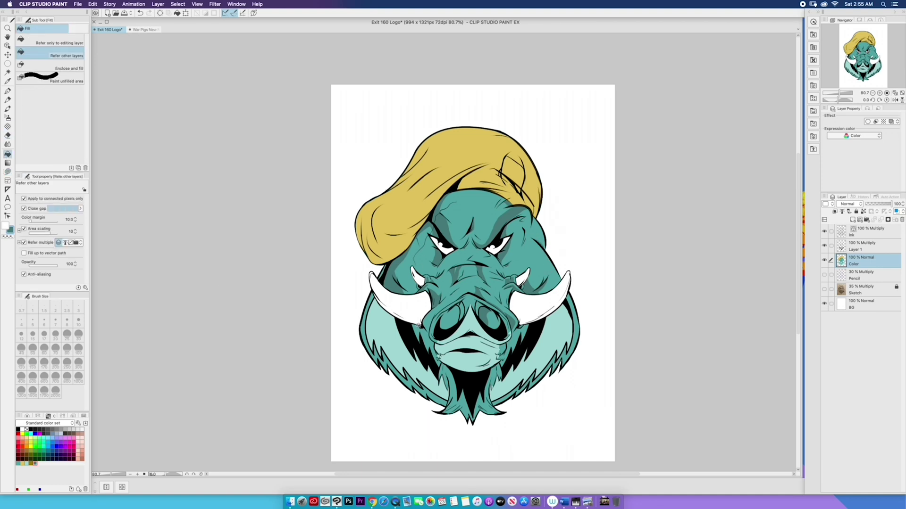
key(u)
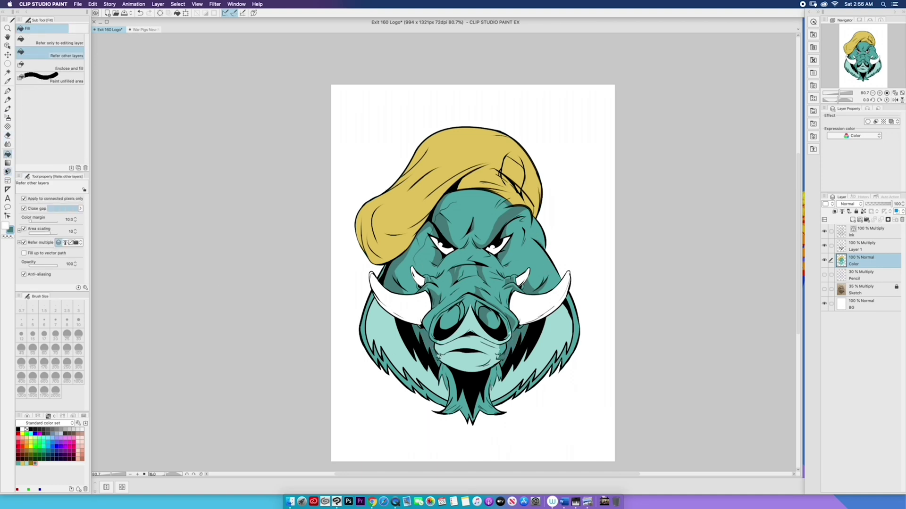
drag(494, 346, 472, 335)
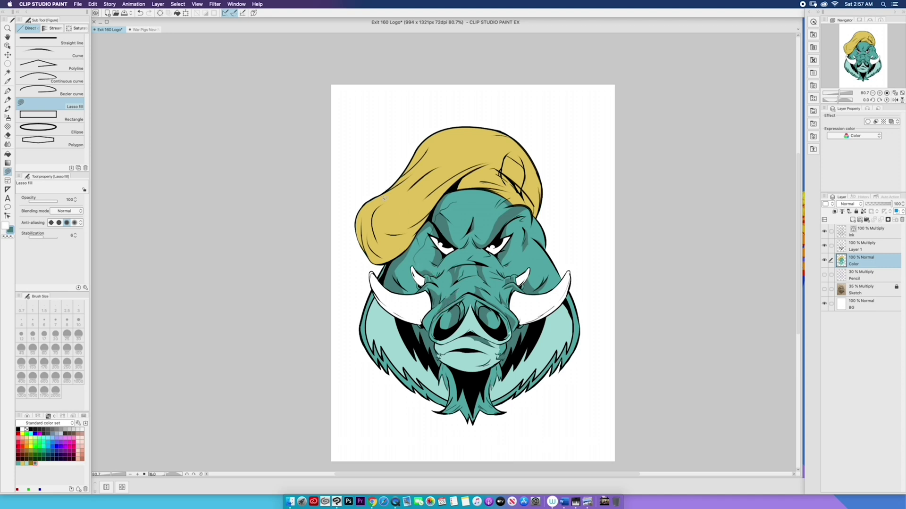
key(g)
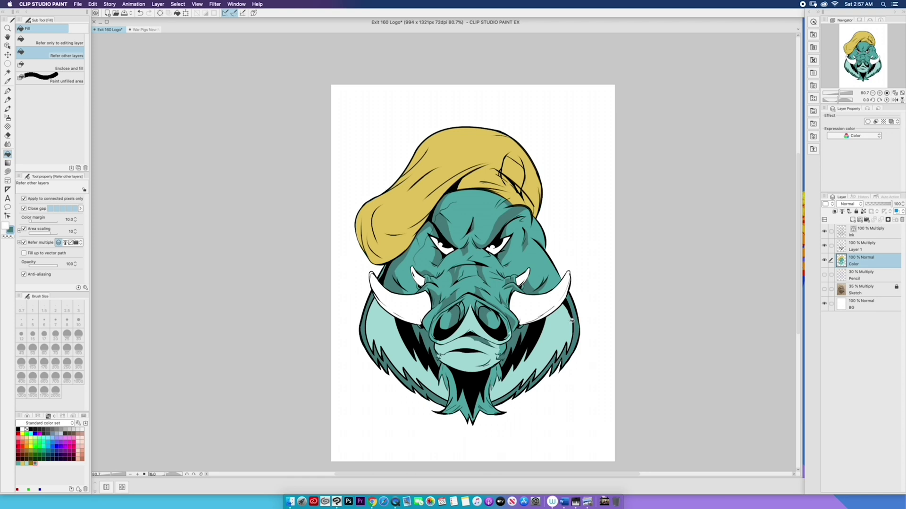
- Lasso-fill olive shadows on the cap's brim, its drooping end and its crown near the badge
key(u)
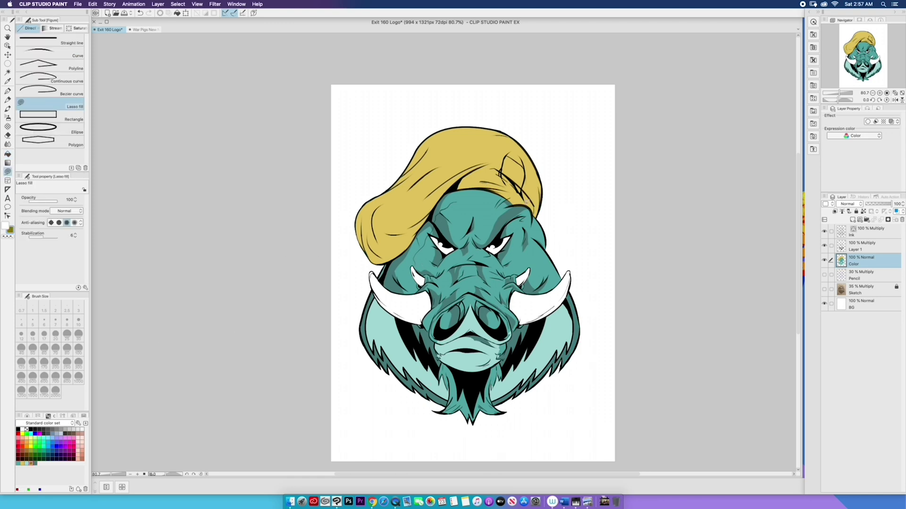
mouse_move(518, 184)
mouse_down()
mouse_move(497, 176)
mouse_move(453, 185)
mouse_move(533, 214)
mouse_move(521, 194)
mouse_up()
mouse_move(377, 208)
mouse_down()
mouse_move(381, 254)
mouse_move(364, 230)
mouse_up()
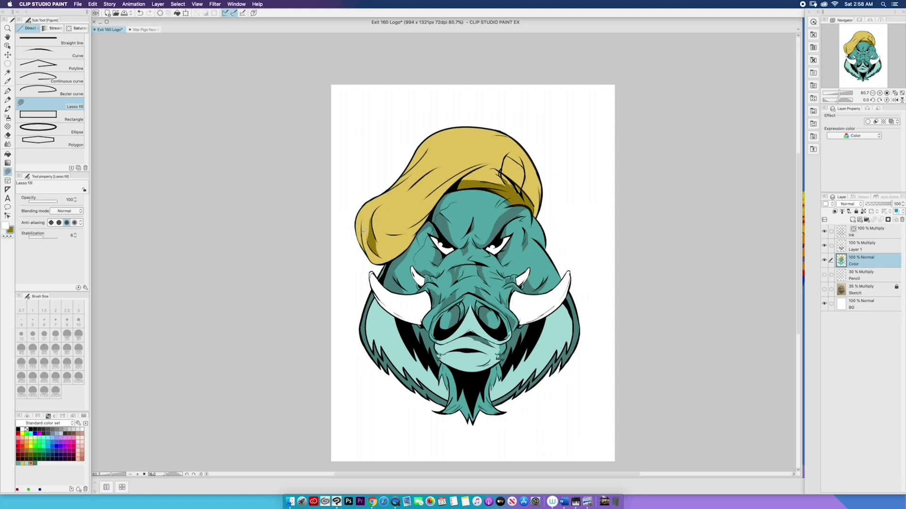
mouse_move(523, 162)
mouse_down()
mouse_move(532, 189)
mouse_move(526, 176)
mouse_move(473, 289)
mouse_up()
mouse_move(457, 258)
mouse_down()
mouse_move(397, 234)
mouse_move(448, 259)
mouse_move(415, 273)
mouse_up()
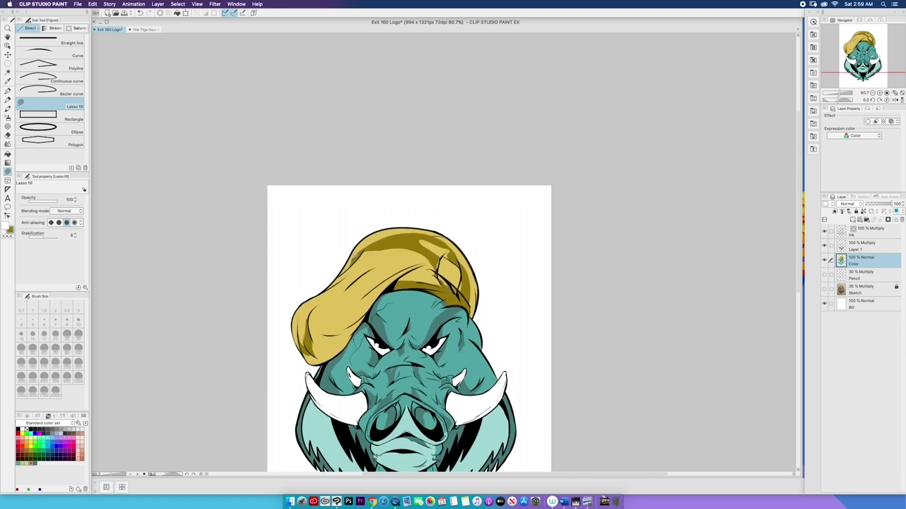
- Extend the olive shading along the cap's upper edge and into its long middle folds
drag(376, 235, 397, 235)
drag(370, 270, 344, 292)
mouse_move(401, 271)
mouse_down()
mouse_move(356, 317)
mouse_move(365, 297)
mouse_up()
key(super+z)
drag(400, 271, 365, 298)
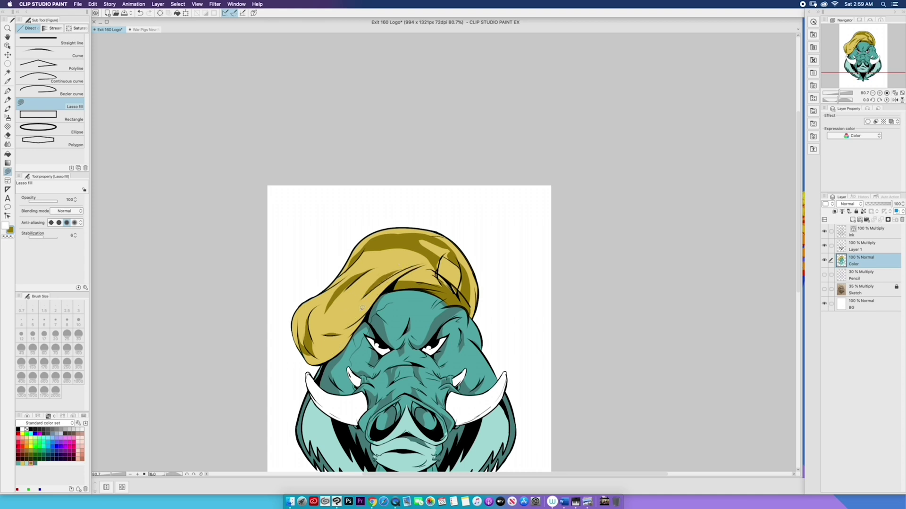
scroll(304, 383, down, 5)
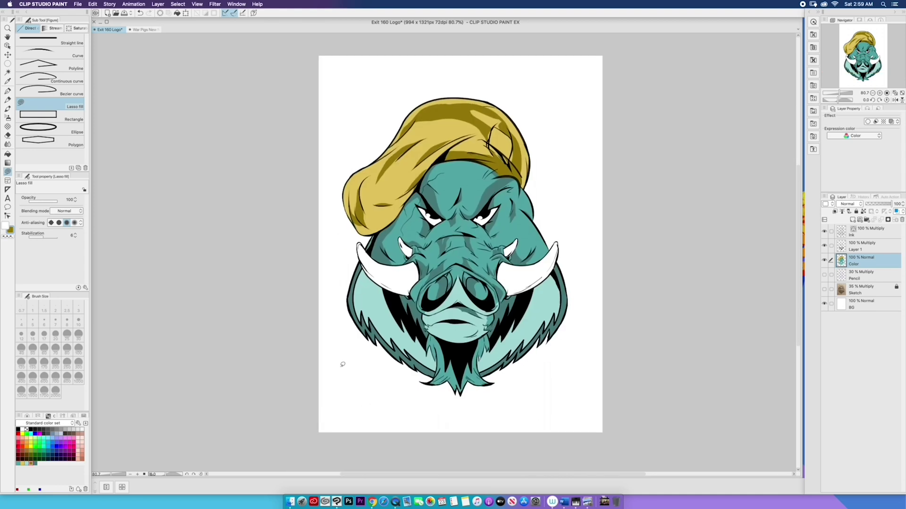
- Try to add a lasso-filled shadow to the large tusk on the cap's drooping side
click(26, 463)
drag(382, 291, 400, 286)
key(super+z)
click(28, 416)
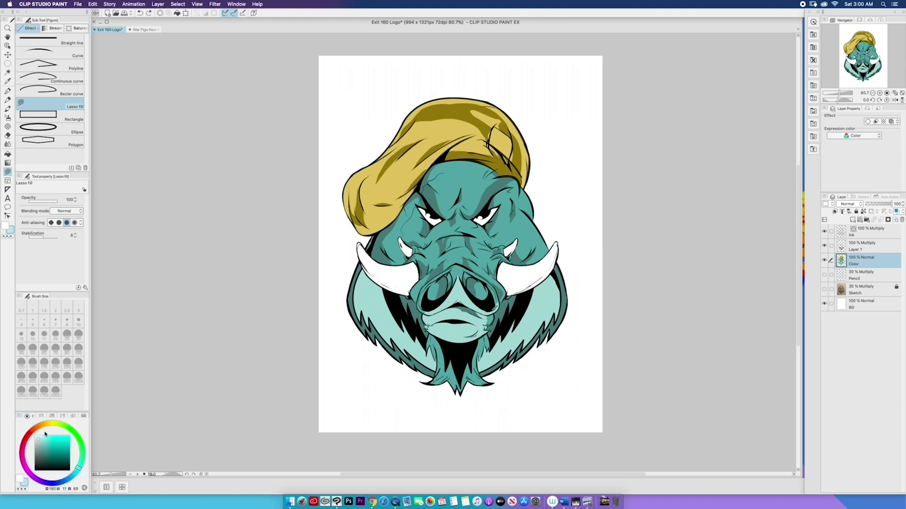
click(52, 416)
drag(393, 283, 383, 278)
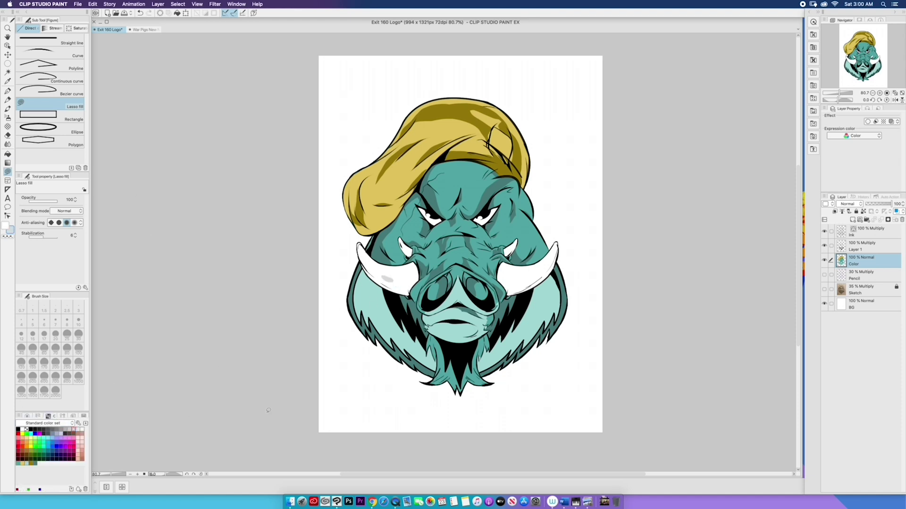
key(super+z)
- Shade both large tusks and both small tusks with a very pale grey using Lasso fill
click(82, 429)
mouse_move(360, 245)
mouse_down()
mouse_move(404, 292)
mouse_move(375, 278)
mouse_move(359, 245)
mouse_up()
mouse_move(557, 249)
mouse_down()
mouse_move(514, 290)
mouse_move(554, 268)
mouse_move(555, 249)
mouse_up()
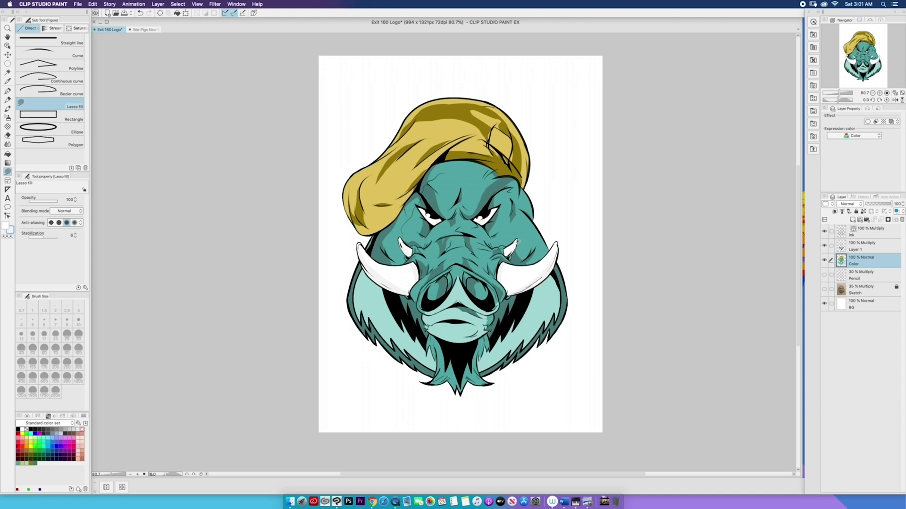
drag(517, 242, 505, 255)
drag(410, 260, 408, 263)
- Mix a bright light teal and lasso-fill small highlights on the snout bridge and below the eyes
drag(406, 220, 399, 226)
click(28, 462)
click(27, 415)
drag(439, 252, 477, 261)
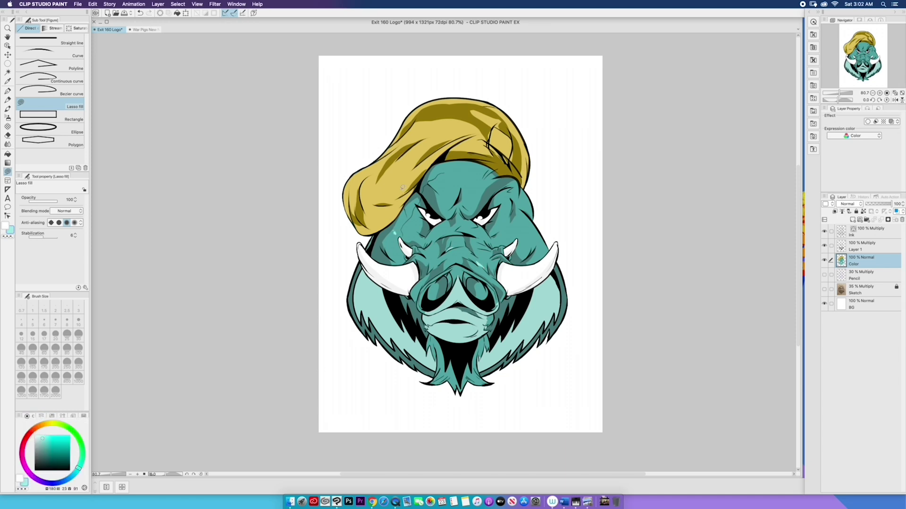
drag(416, 225, 421, 233)
drag(497, 226, 490, 232)
key(ctrl+z)
- Add light teal highlights to the outer brow, the cheeks beside the small tusks, the upper snout and the forehead
mouse_move(504, 191)
mouse_down()
mouse_move(500, 250)
mouse_move(520, 229)
mouse_up()
drag(520, 245, 523, 253)
drag(388, 254, 395, 259)
drag(449, 230, 440, 233)
drag(456, 195, 452, 201)
key(ctrl+z)
drag(481, 195, 474, 208)
- Mix a paler yellow from the saved cap color and add highlights to the cap
click(42, 416)
click(48, 416)
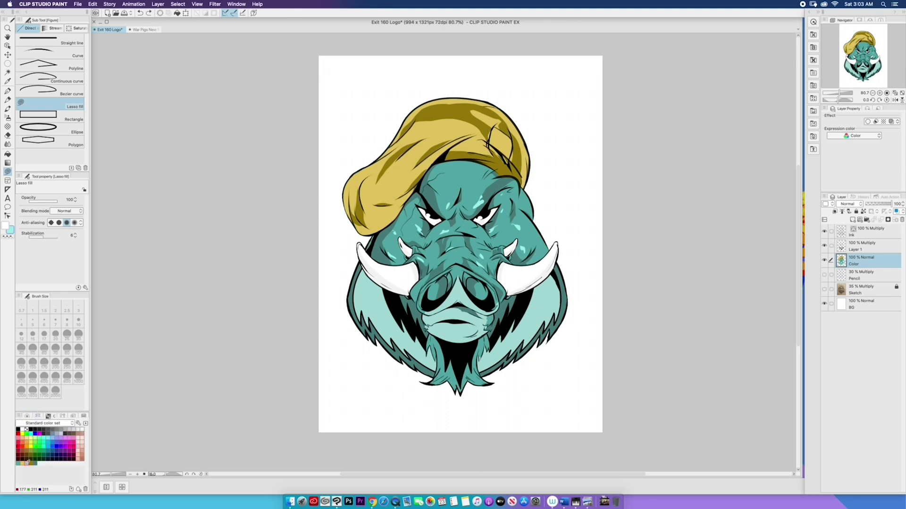
click(23, 463)
click(38, 416)
click(27, 416)
click(46, 438)
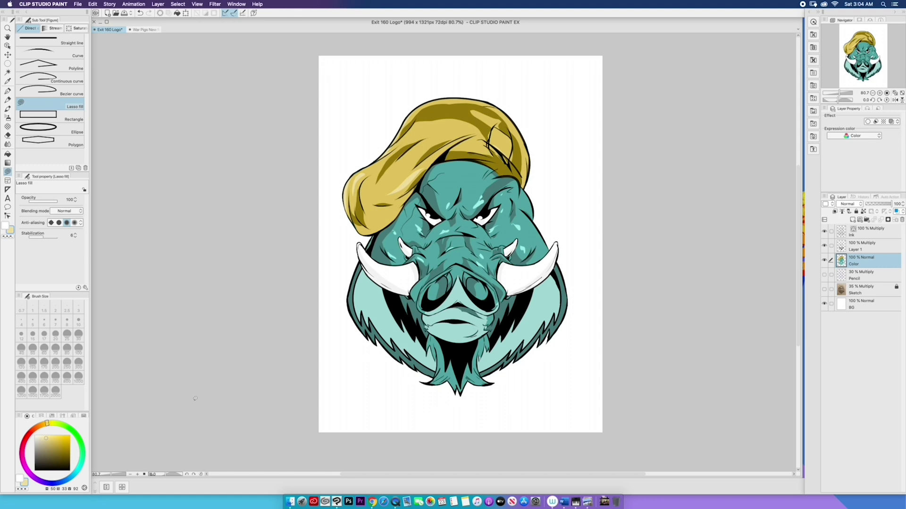
- Mix a very pale teal and lasso-fill streaked highlights on the light inner fur on both sides
click(41, 416)
click(51, 416)
click(35, 464)
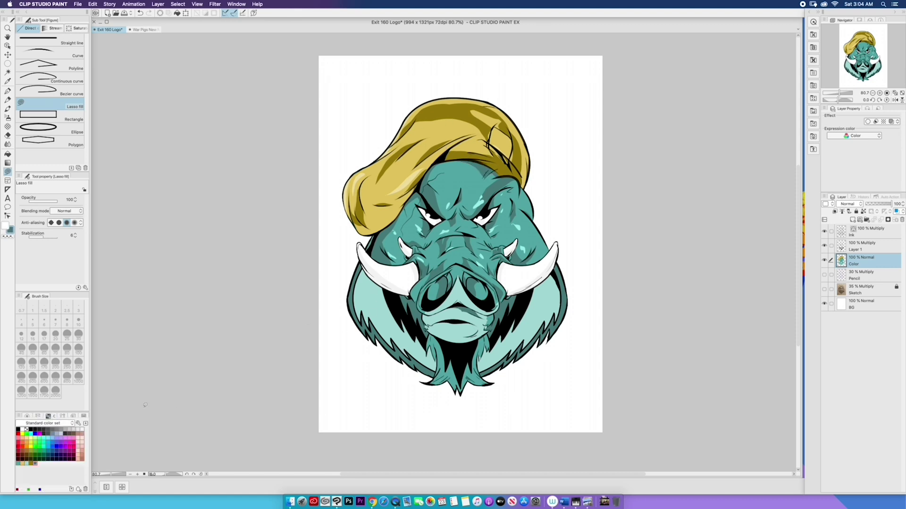
click(48, 438)
click(27, 416)
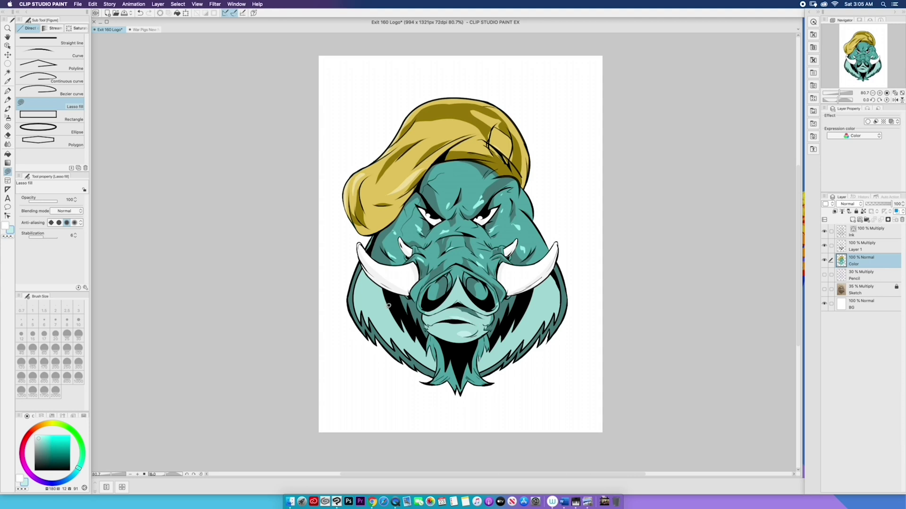
drag(378, 290, 398, 339)
key(super+z)
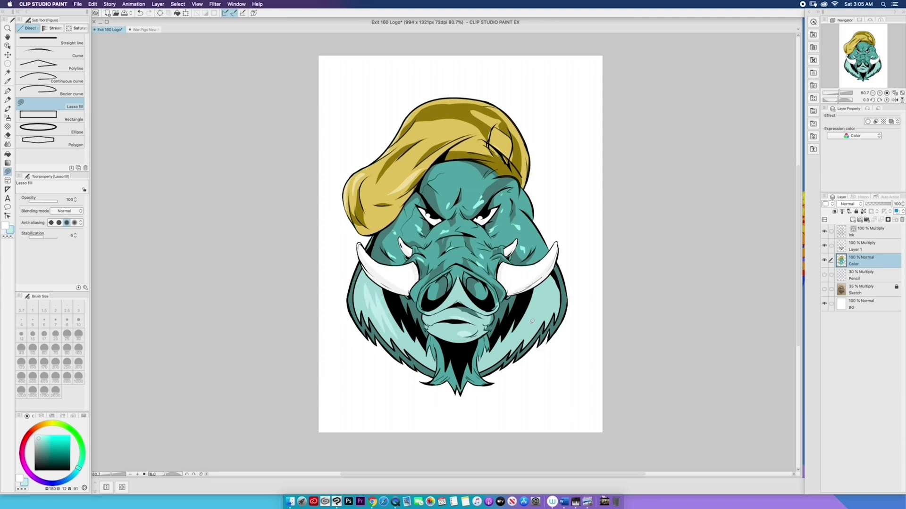
drag(547, 291, 530, 330)
- Sample the nostril's dark teal, switch to the G-pen and darken the drawing color to near black
click(46, 454)
alt+click(446, 290)
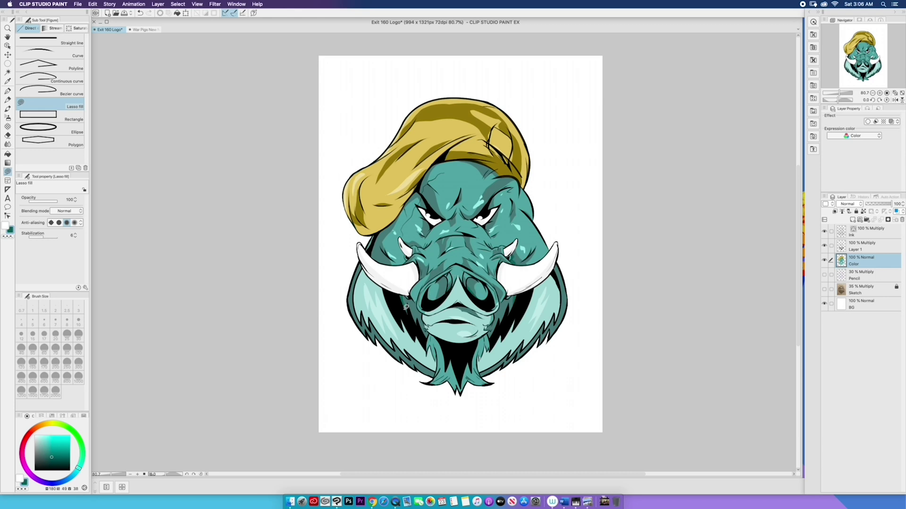
click(8, 91)
drag(53, 456, 35, 470)
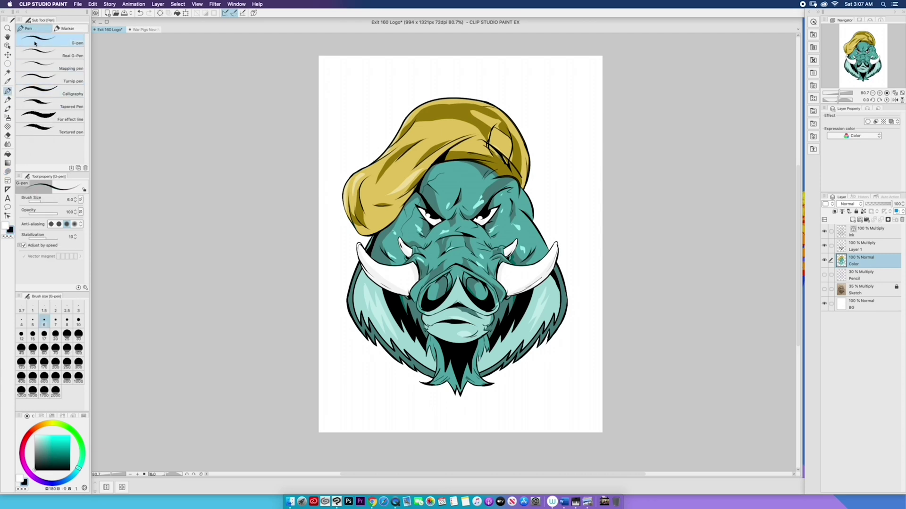